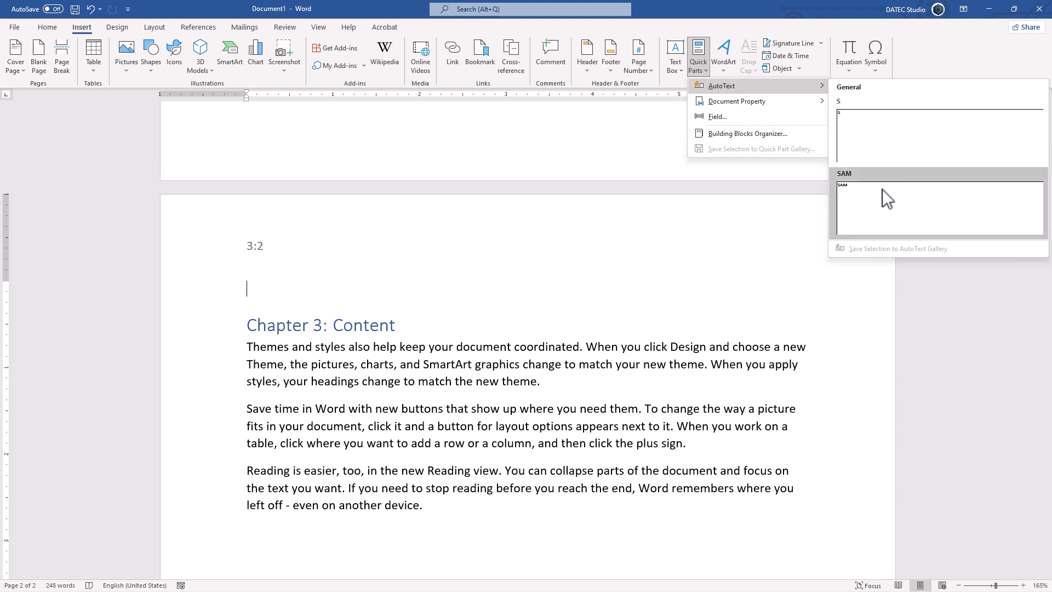
Preview the Area of Circle equation and the Grid cover page in the Building Blocks Organizer, and view the cover page gallery
mouse_move(755, 104)
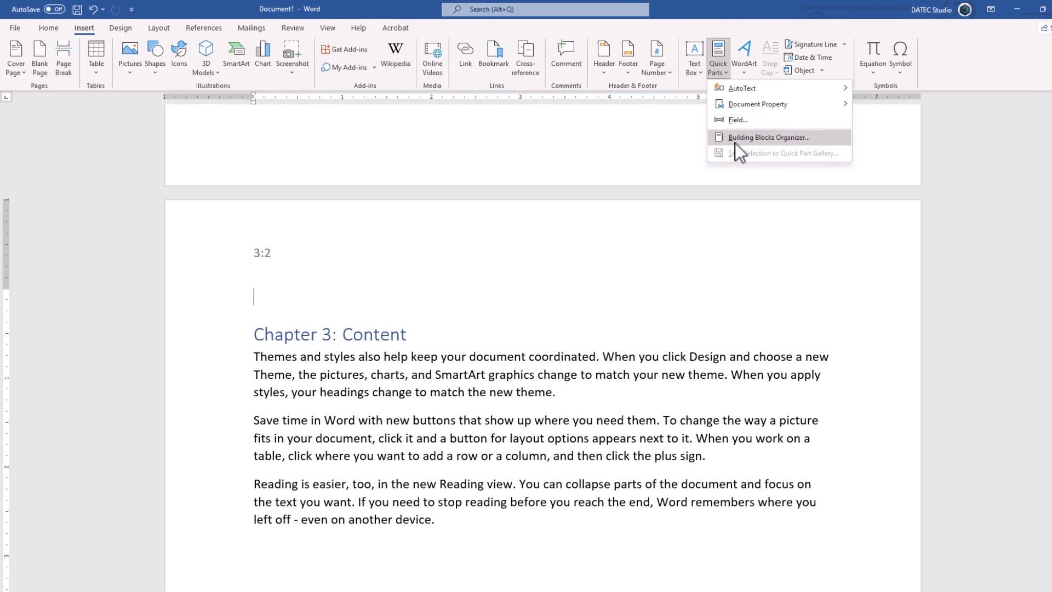
click(715, 136)
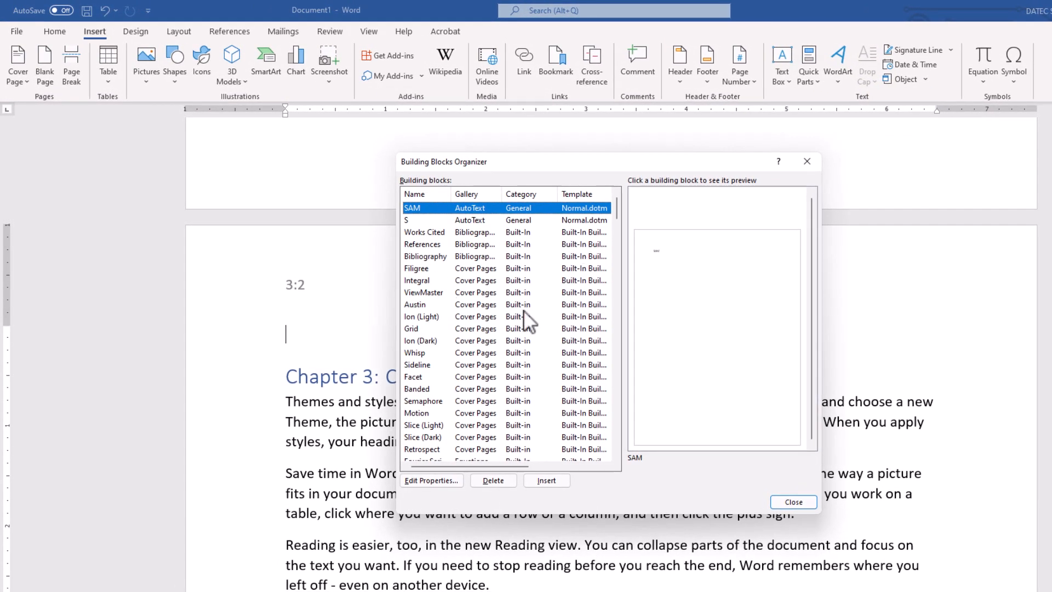
scroll(441, 319, down, 6)
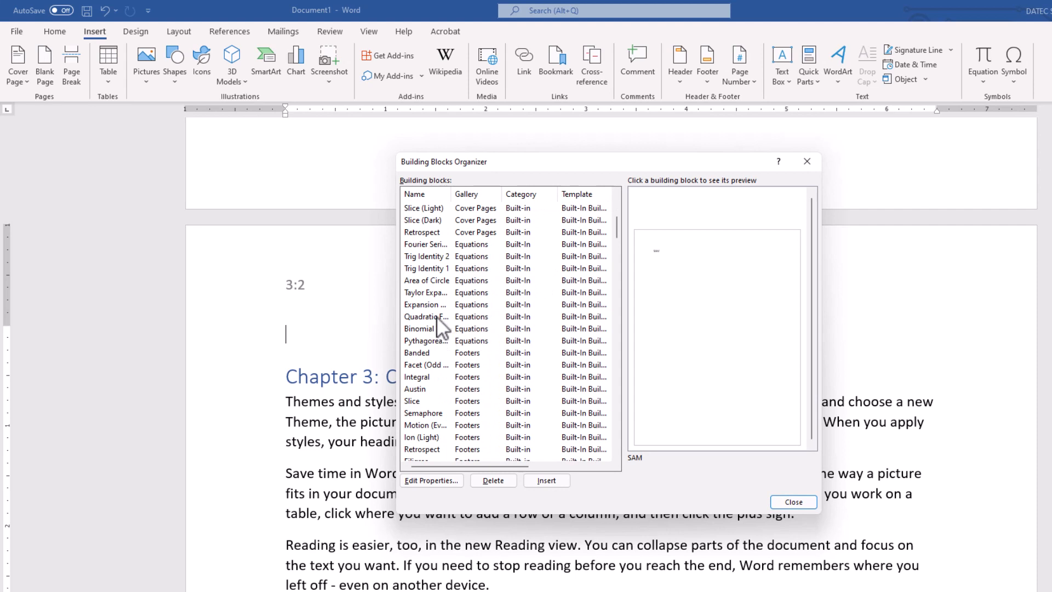
click(448, 279)
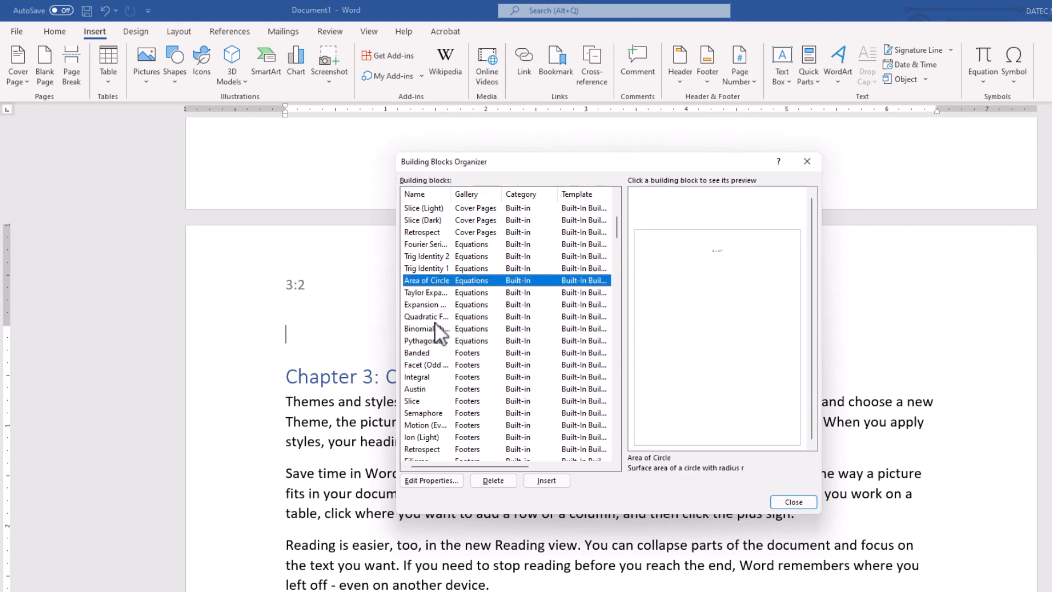
scroll(435, 238, up, 5)
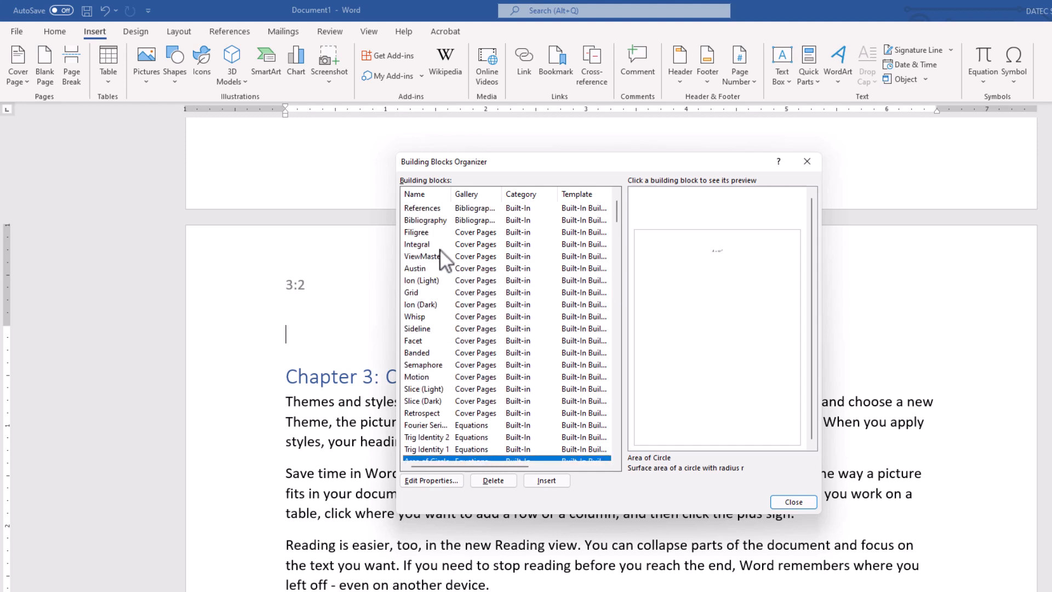
click(414, 293)
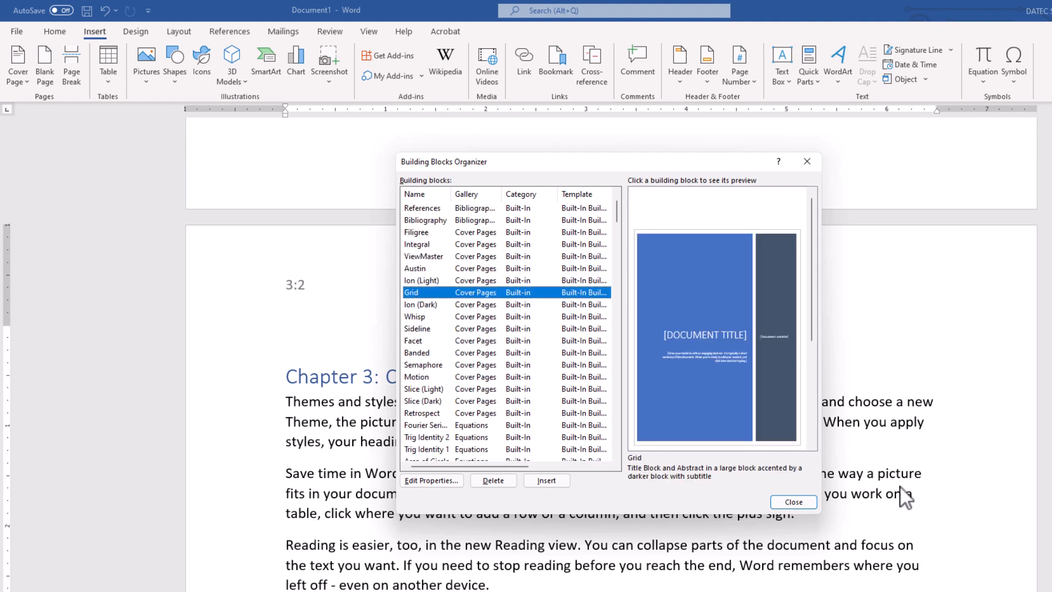
click(794, 502)
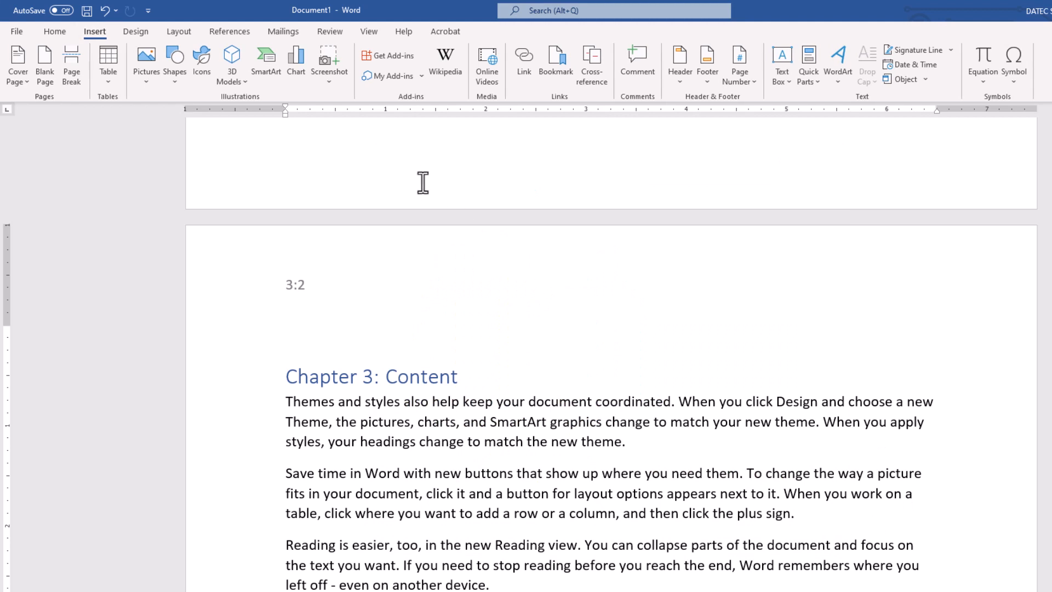
click(10, 84)
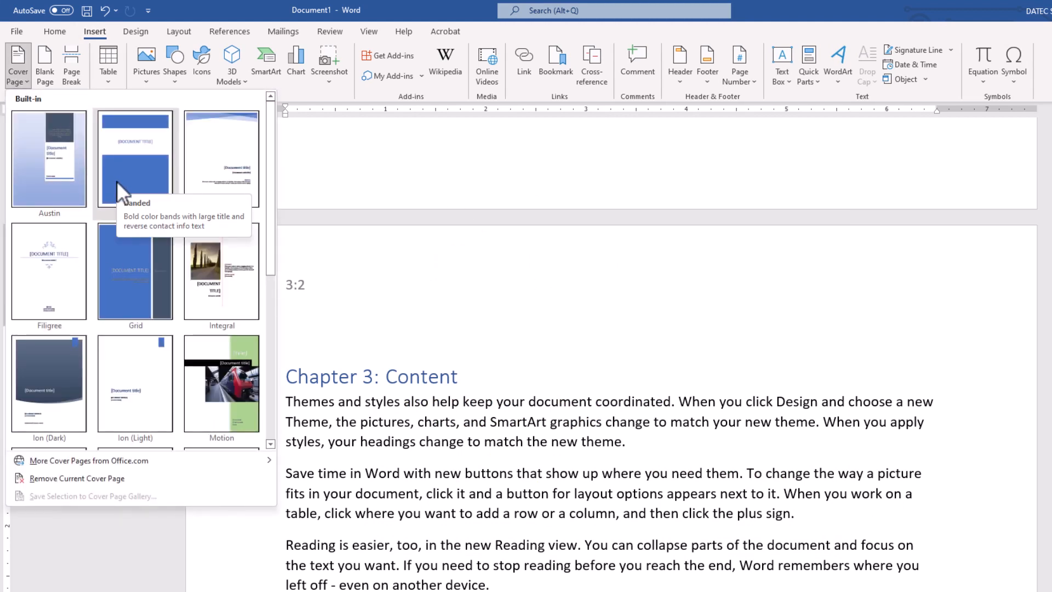
Examine the available field categories, the full list of field names and the formula options without inserting a field
click(810, 85)
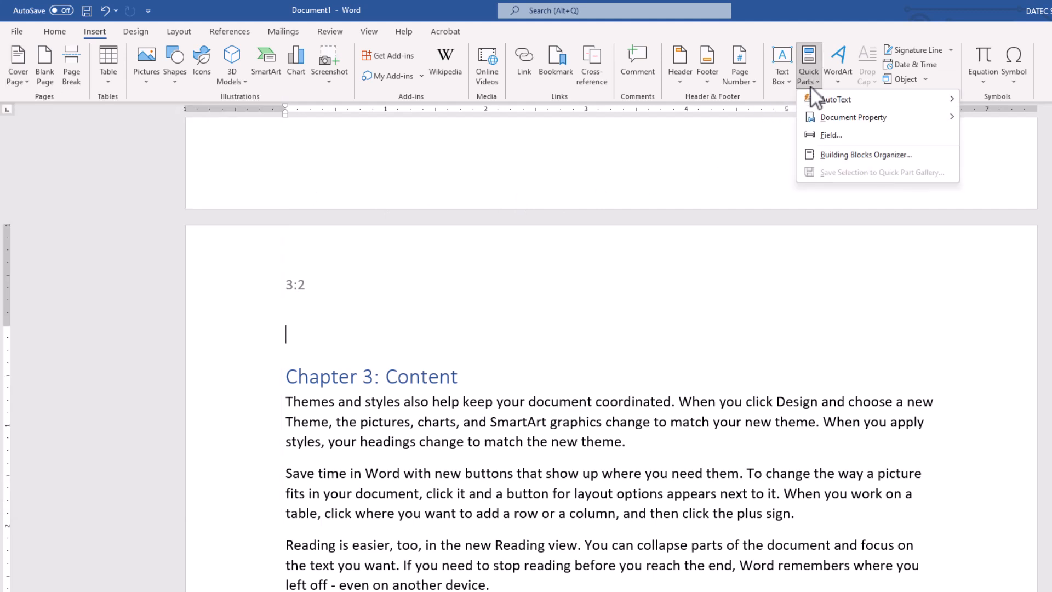
click(830, 134)
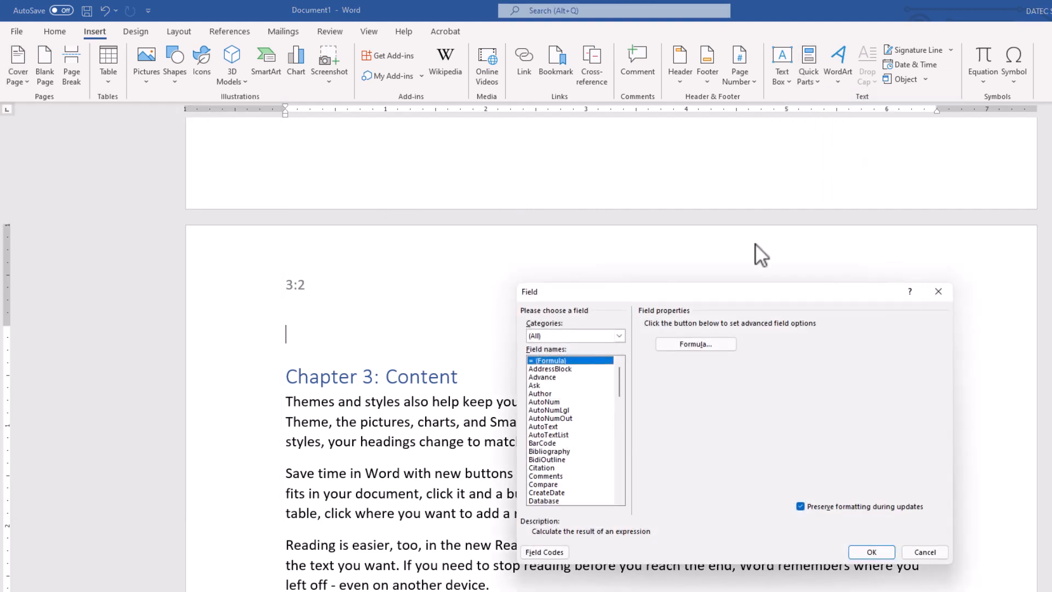
drag(712, 294, 692, 194)
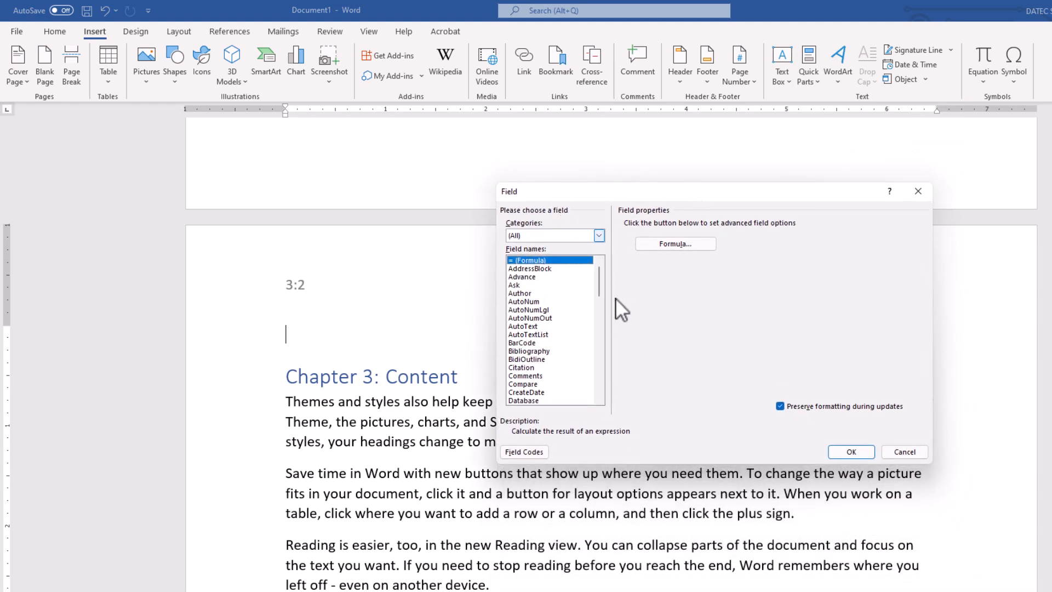
click(600, 235)
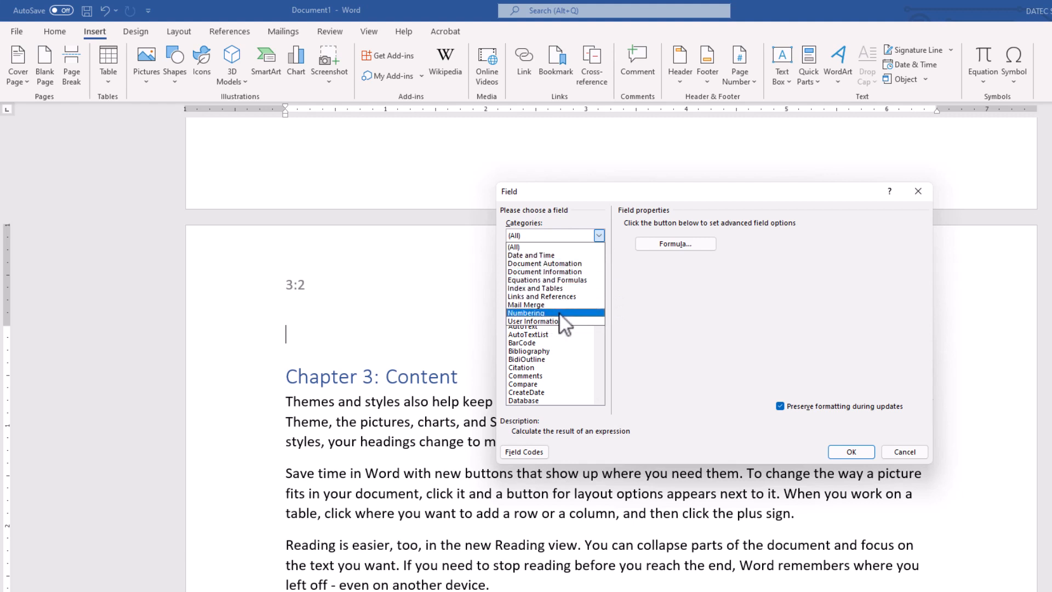
click(524, 245)
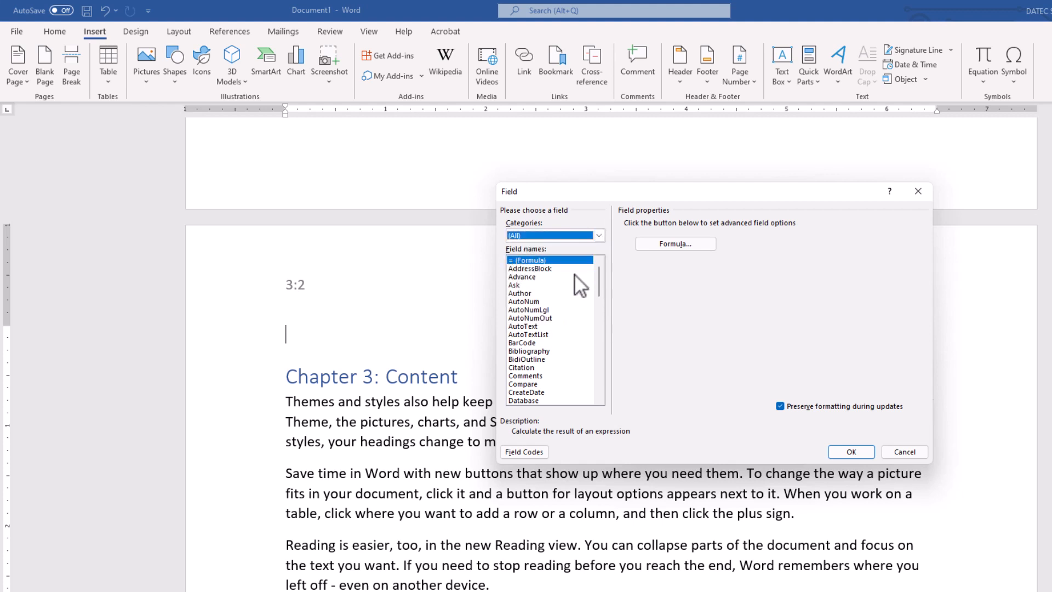
drag(596, 276, 590, 393)
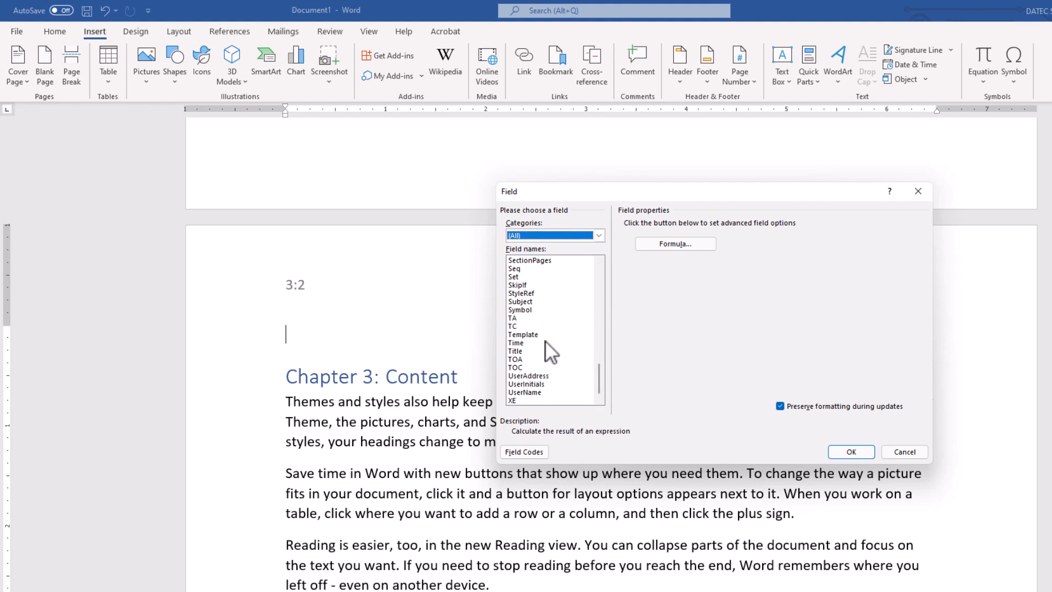
click(674, 244)
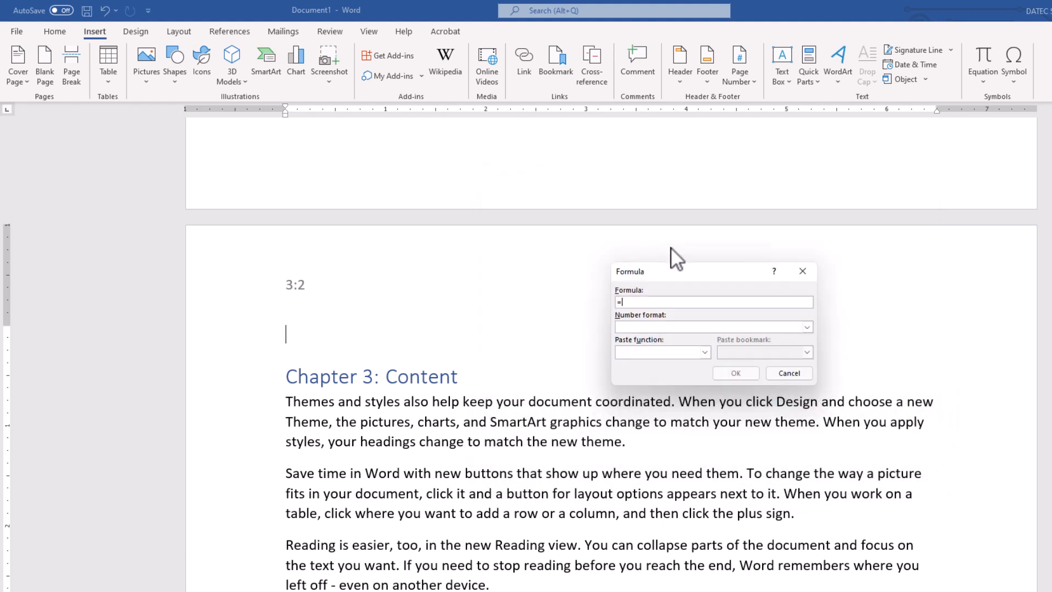
click(775, 371)
View the field code syntax of the Formula field in the Field dialog and dismiss it without inserting anything
click(811, 81)
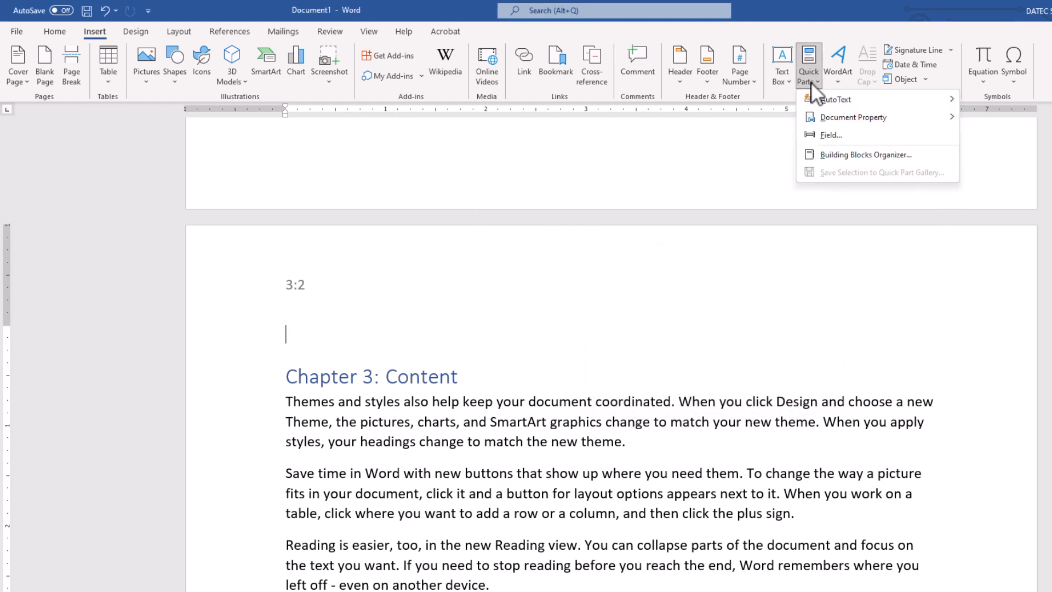
click(817, 137)
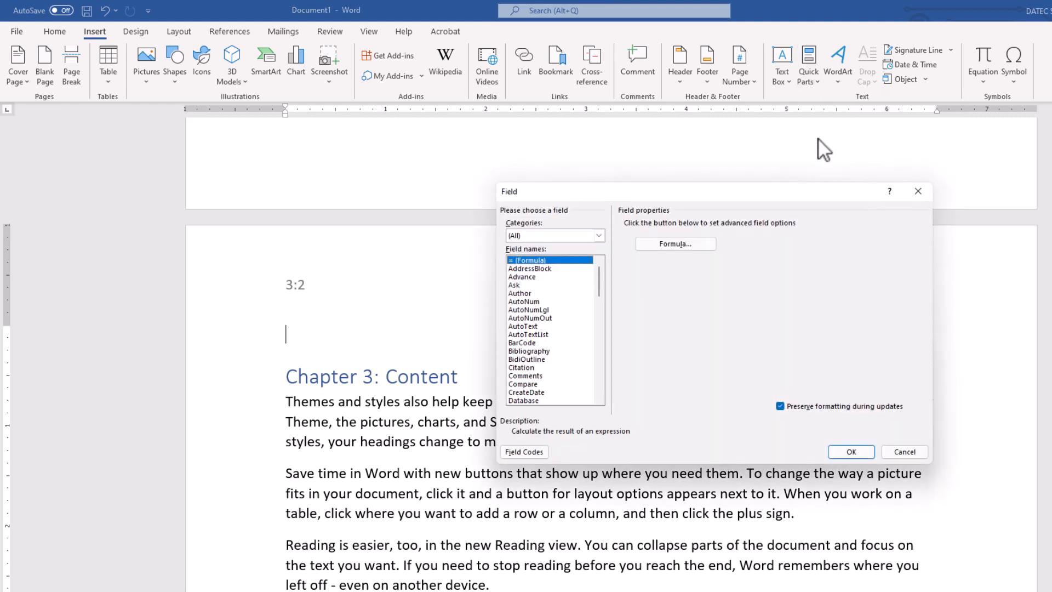
click(530, 453)
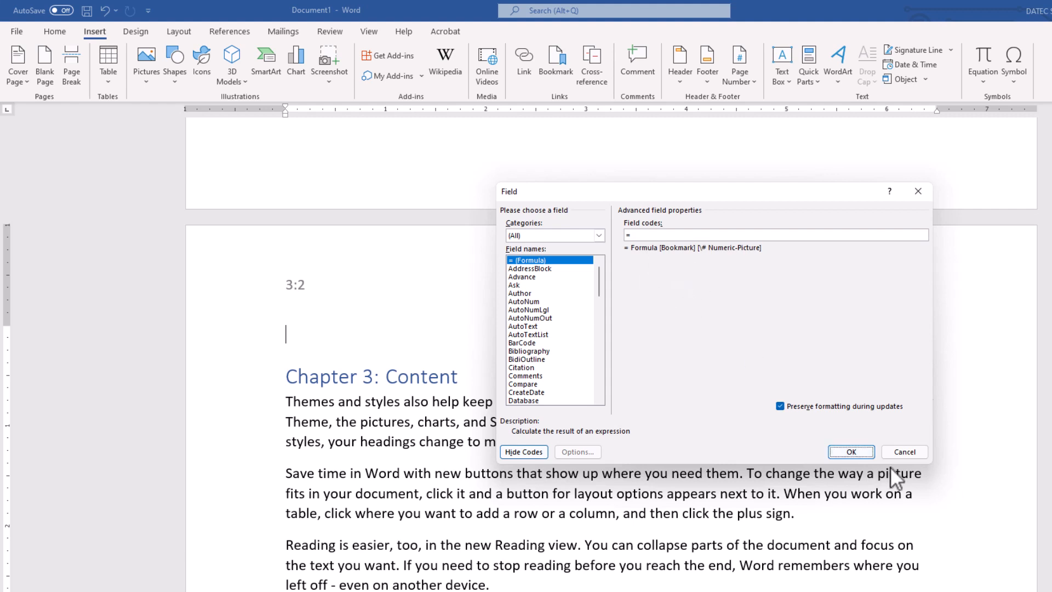
click(910, 452)
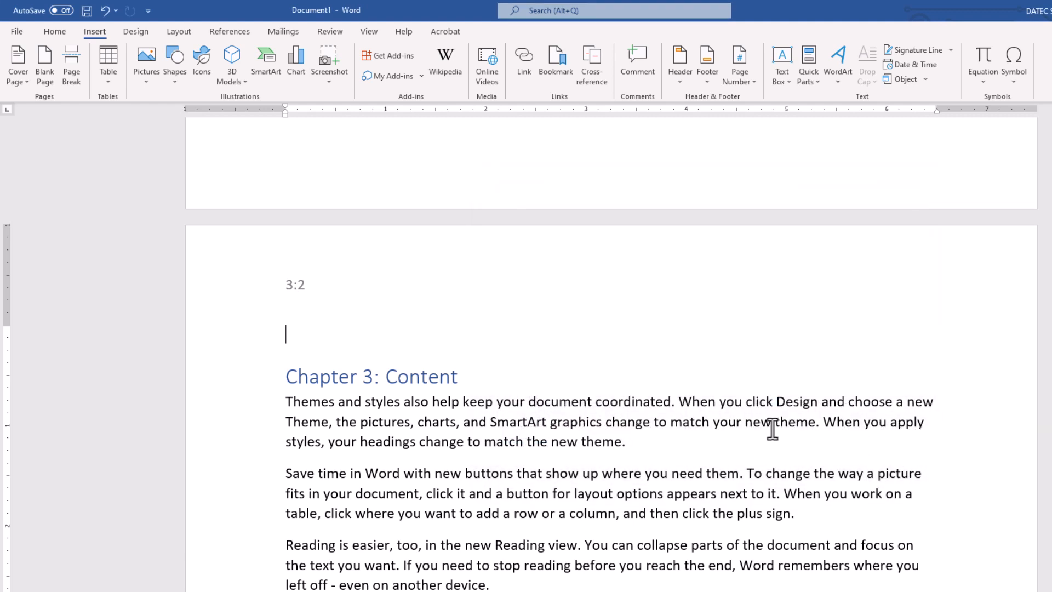
Open the page header for editing after the page number and display the document's field codes
double_click(294, 285)
click(323, 286)
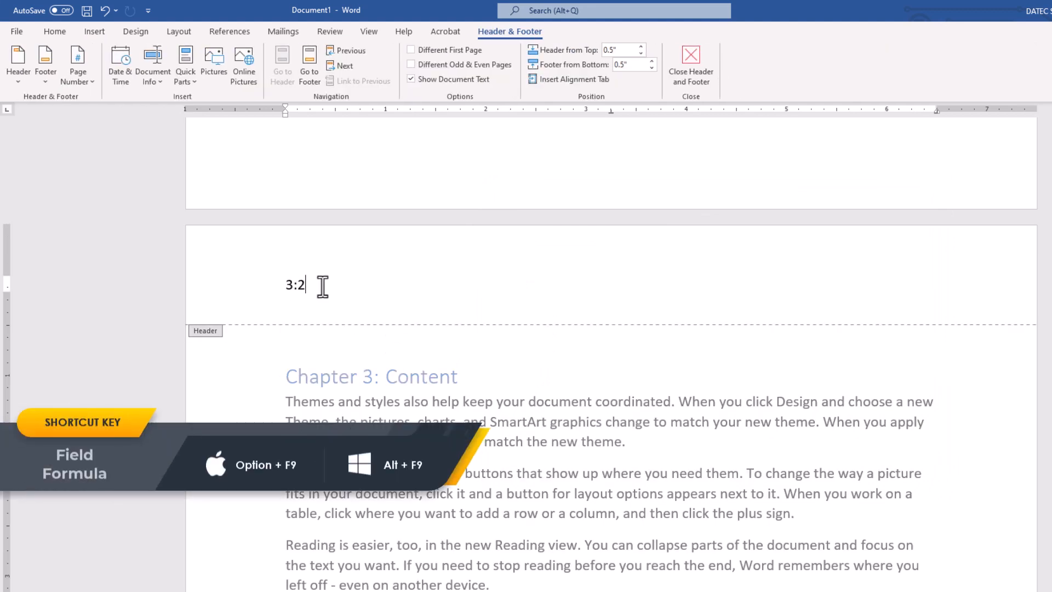
key(alt+F9)
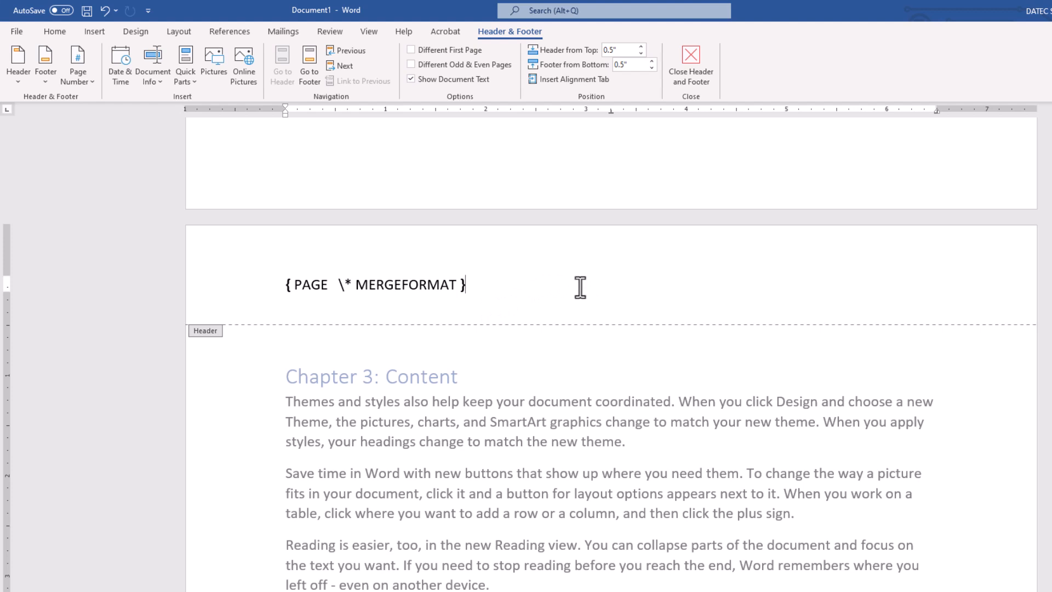
Insert an automatically updating date in the 10/29/22 format at the header's next tab stop after the page number
key(Tab)
click(121, 67)
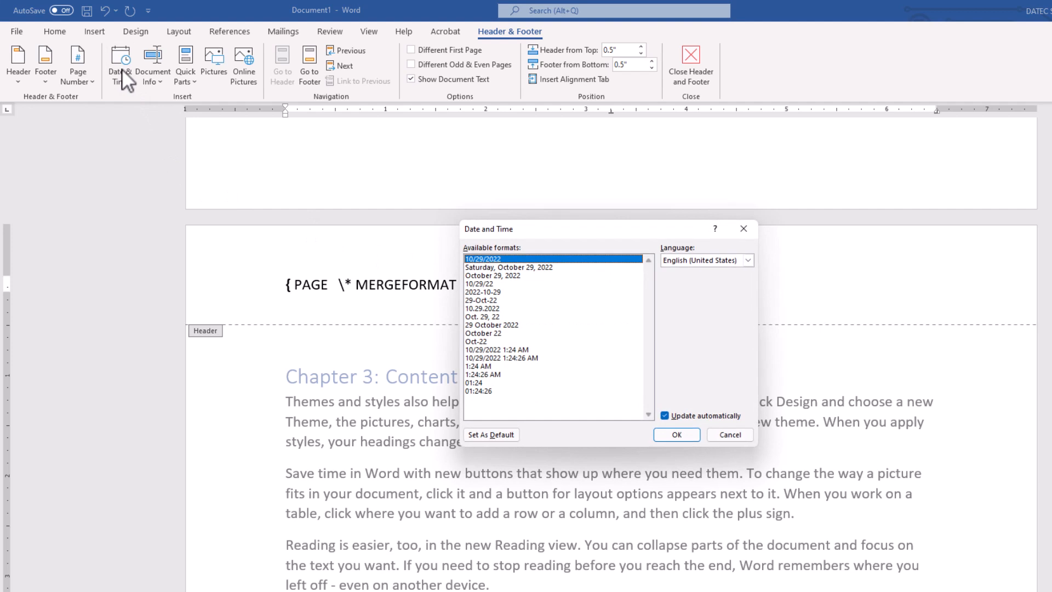
click(488, 285)
click(678, 435)
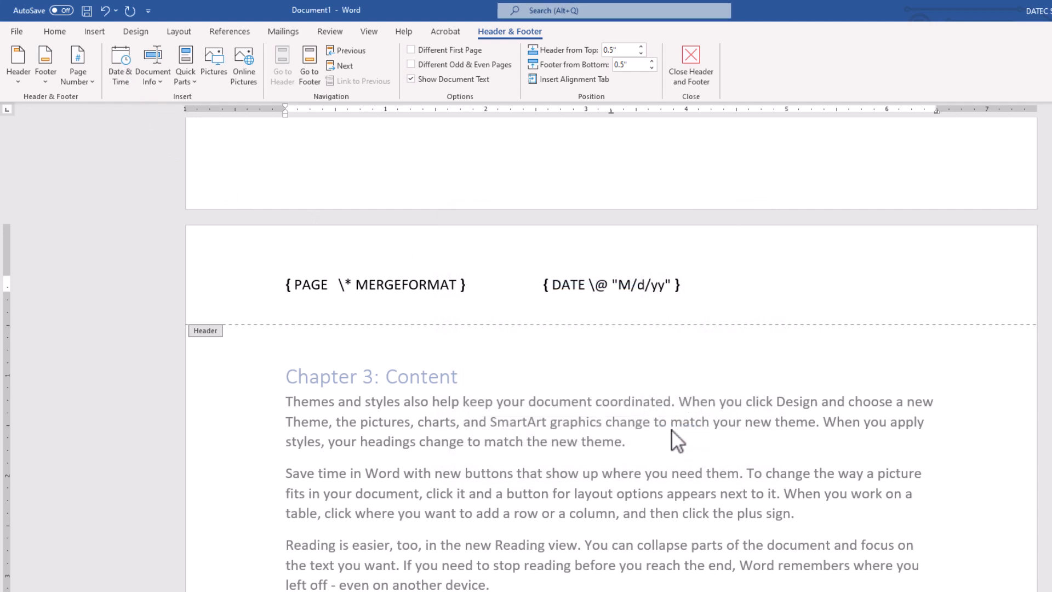
Switch the header fields to their results and back to field codes, and close the header
key(alt+F9)
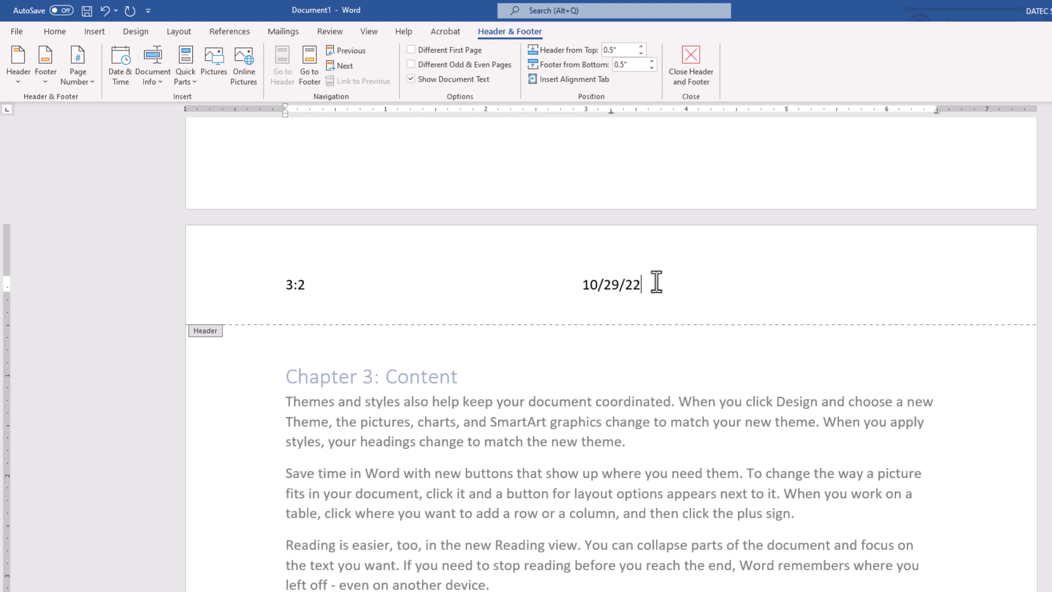
key(alt+F9)
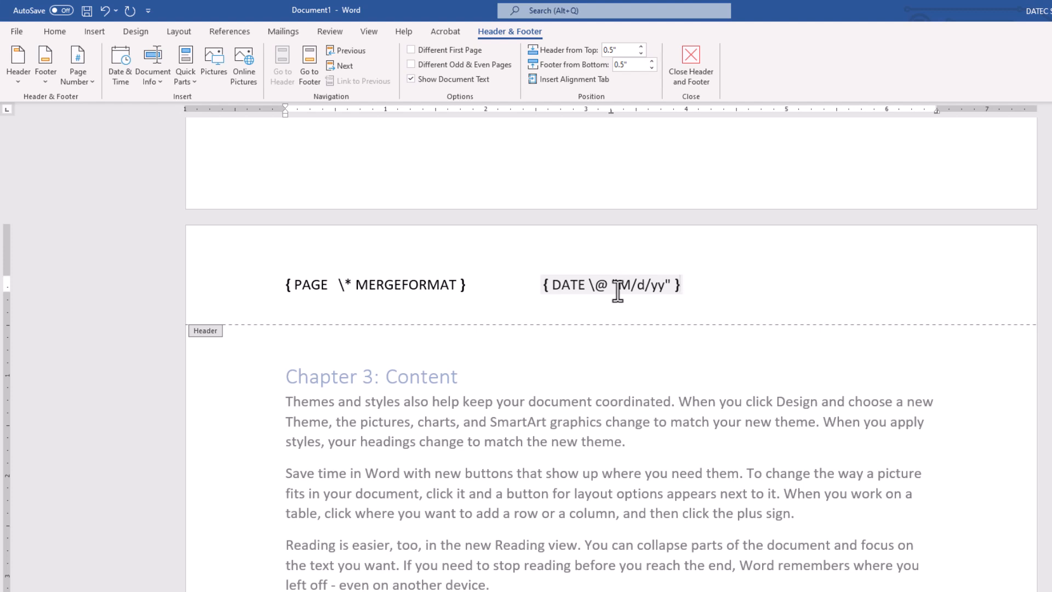
click(691, 75)
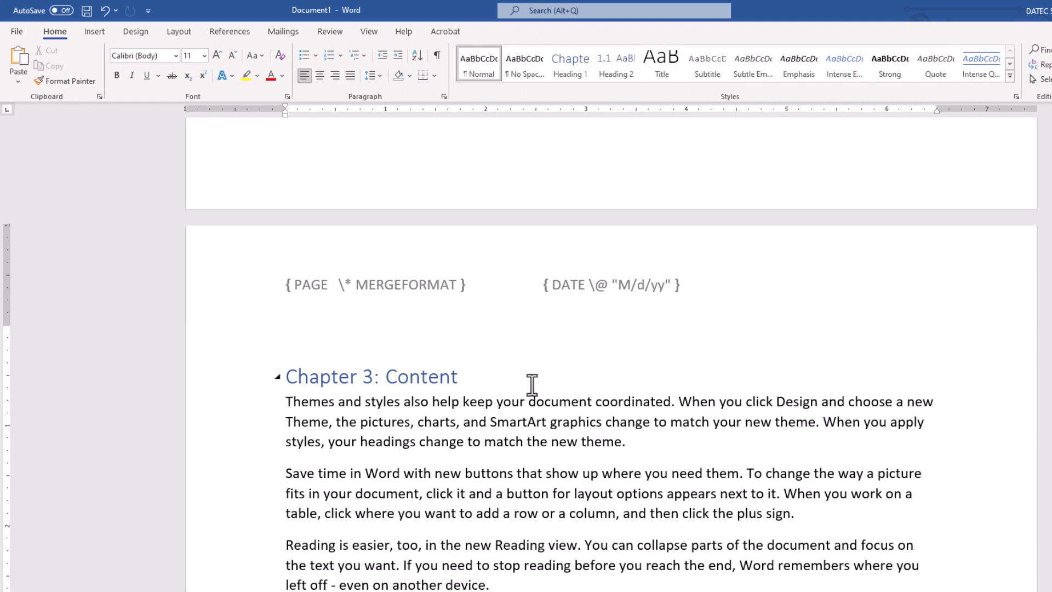
Insert a table with four columns and three rows on a new line below the last paragraph of Chapter 3
scroll(526, 383, down, 5)
scroll(501, 403, down, 2)
click(523, 247)
key(Return)
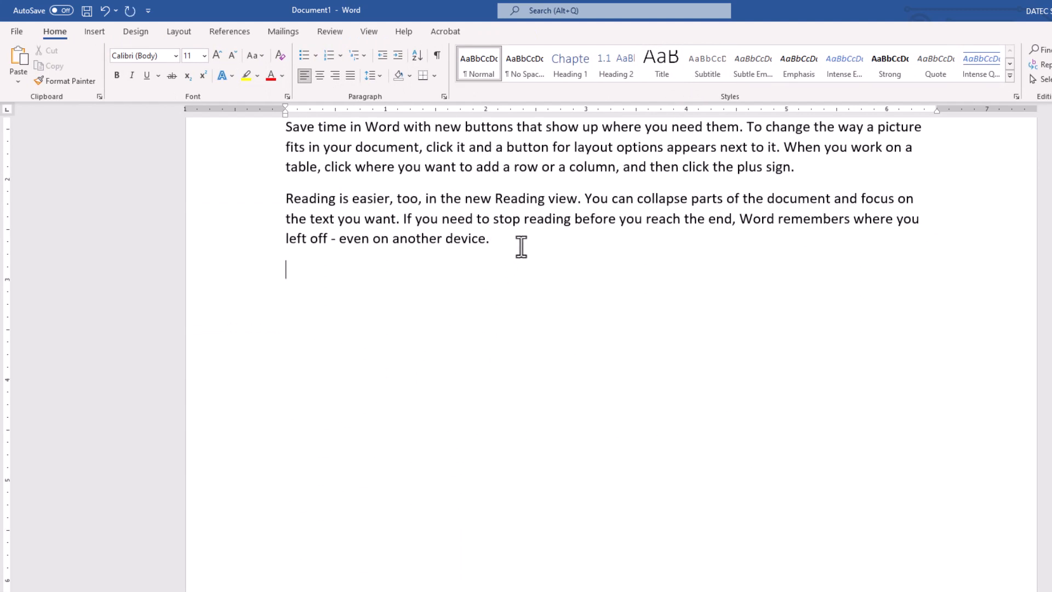
click(94, 32)
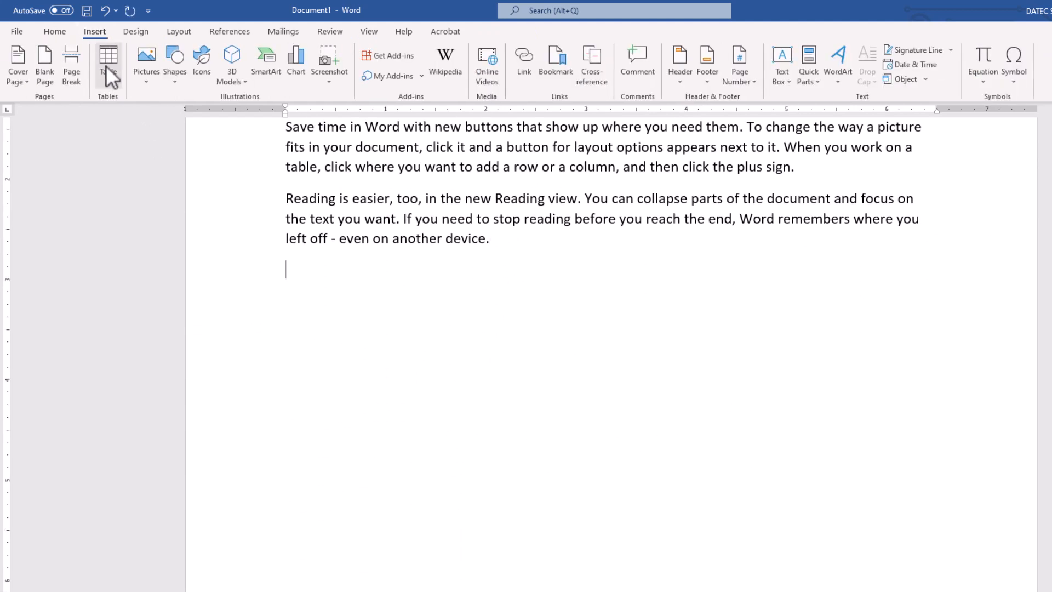
click(115, 81)
click(137, 143)
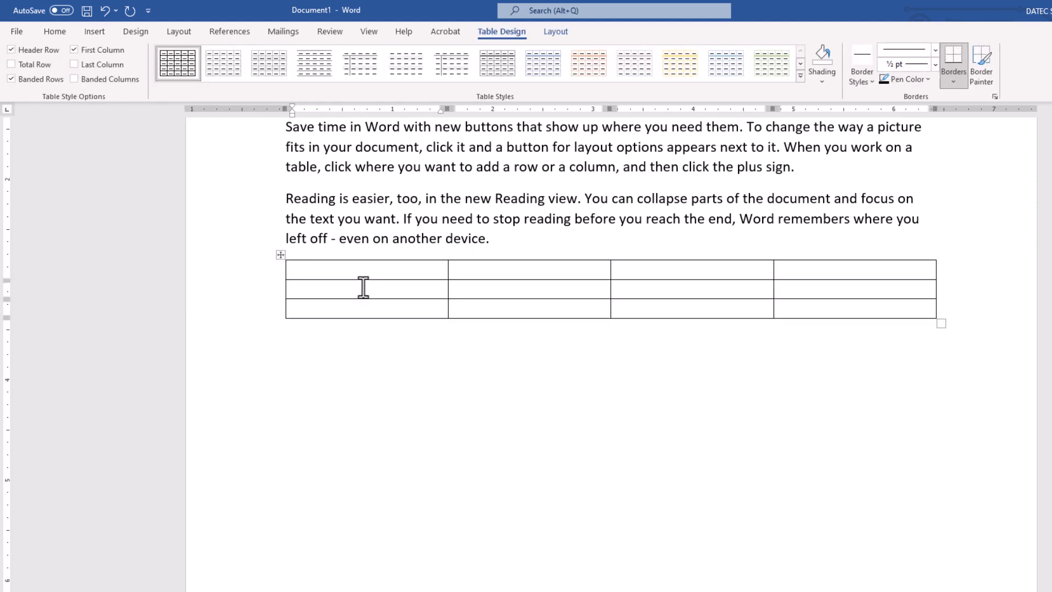
Fill the table's first row with 2, 4, 6, 1 and its second row with 3, 5, 3, 2
text(2)
key(Down)
text(3)
click(465, 270)
text(4)
key(Down)
text(5)
click(632, 272)
text(6)
key(Down)
text(3)
click(798, 273)
text(1)
key(Down)
text(2)
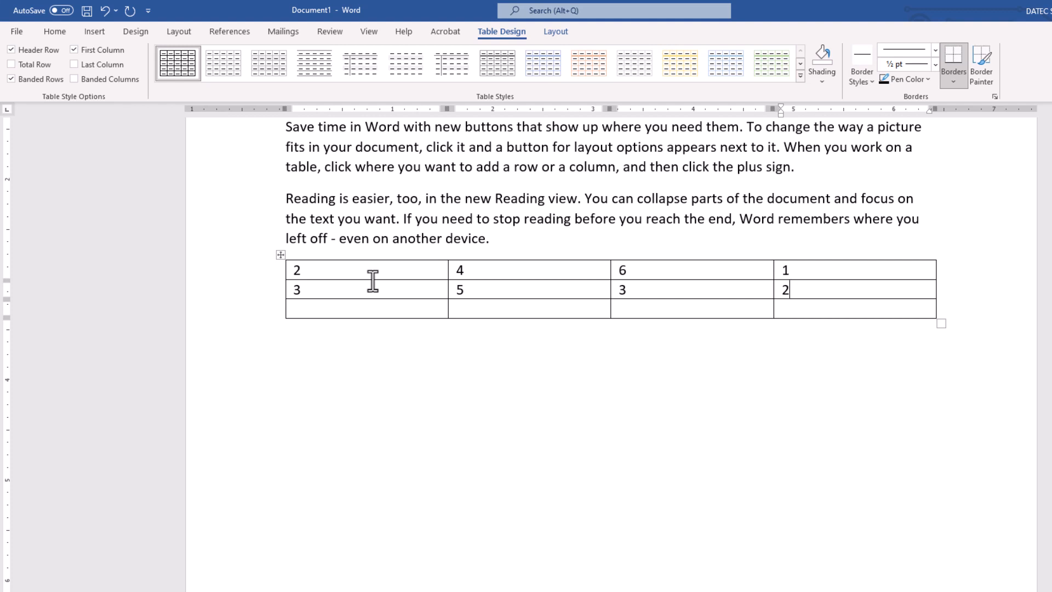
Display field results instead of field codes throughout the document and place the cursor in the first cell of the table's third row
scroll(373, 281, up, 8)
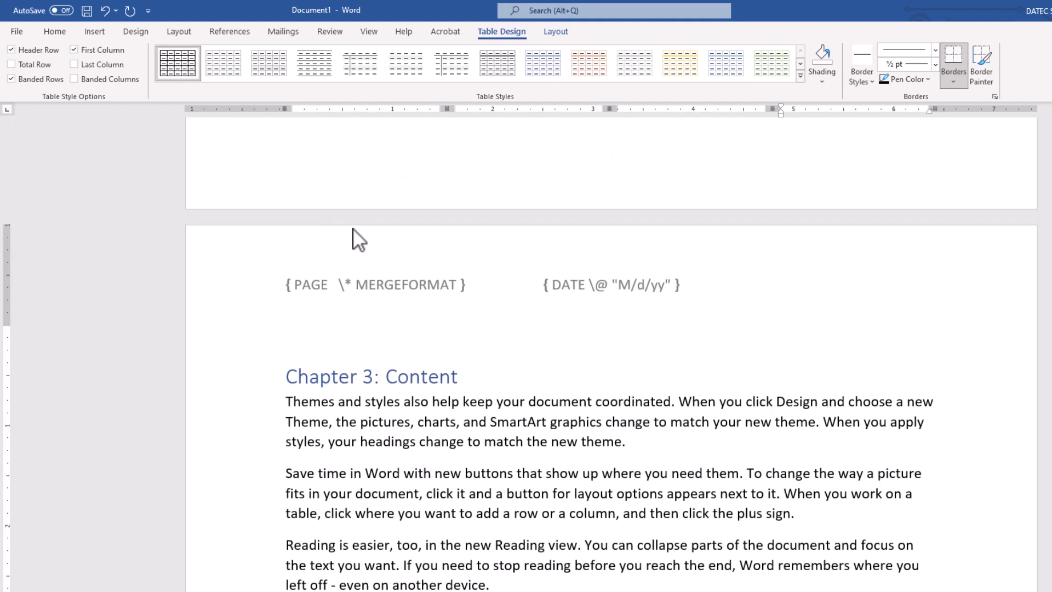
scroll(433, 312, down, 3)
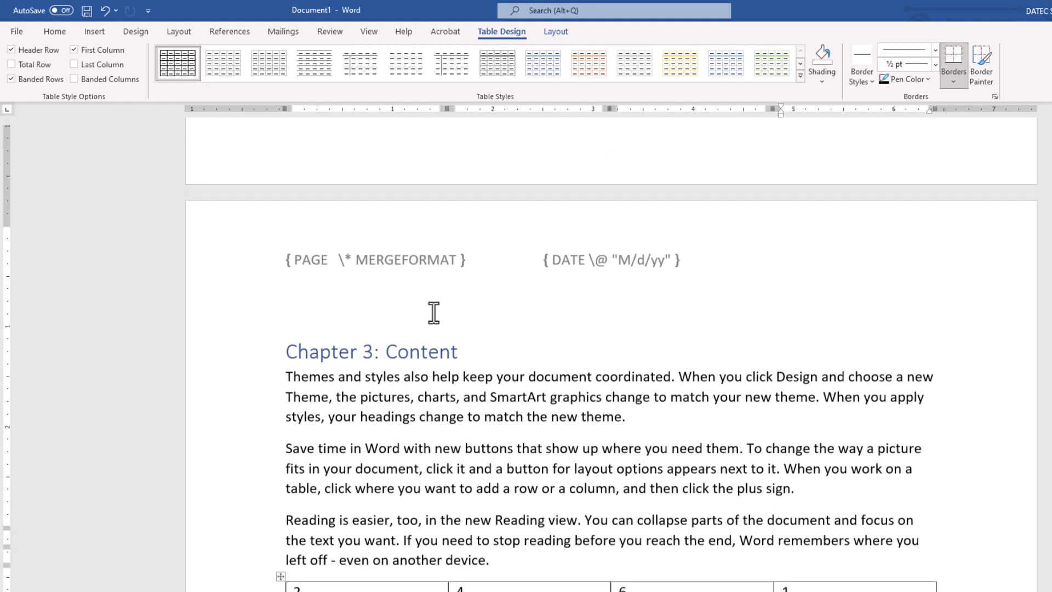
key(alt+F9)
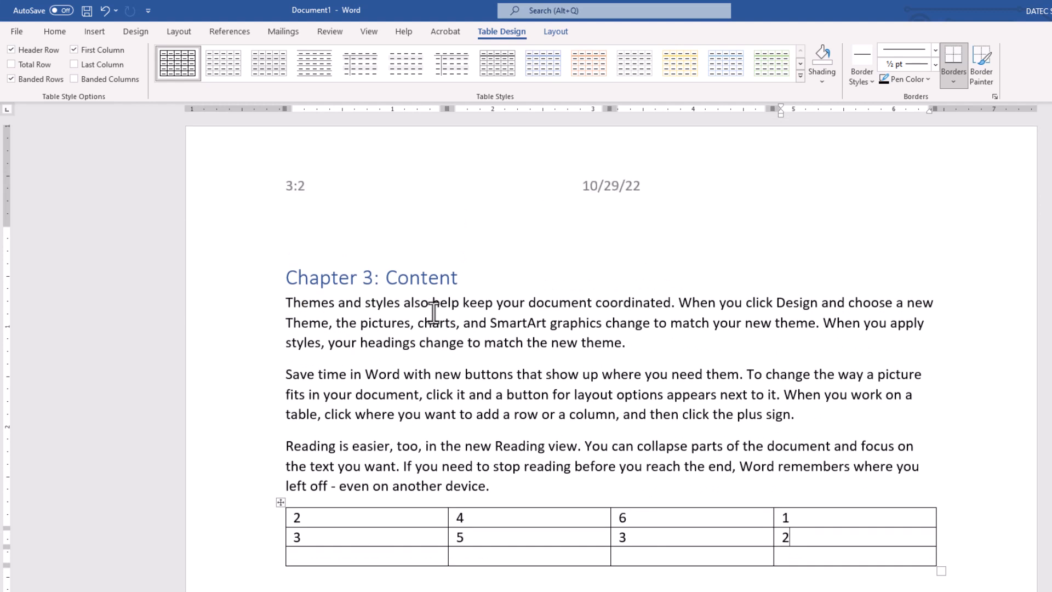
scroll(378, 427, down, 4)
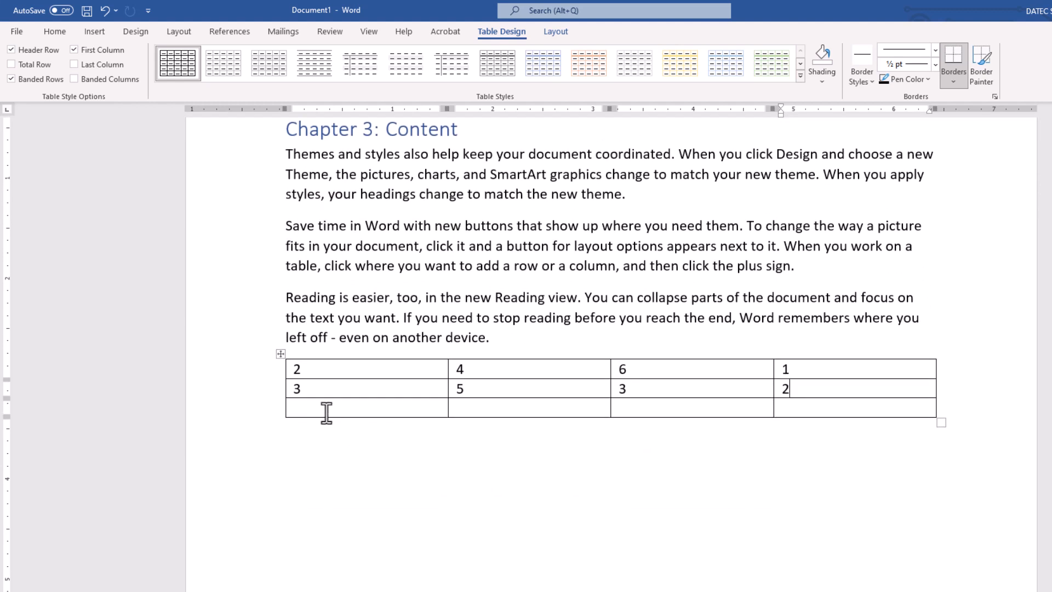
click(326, 412)
scroll(332, 411, up, 1)
scroll(333, 408, up, 2)
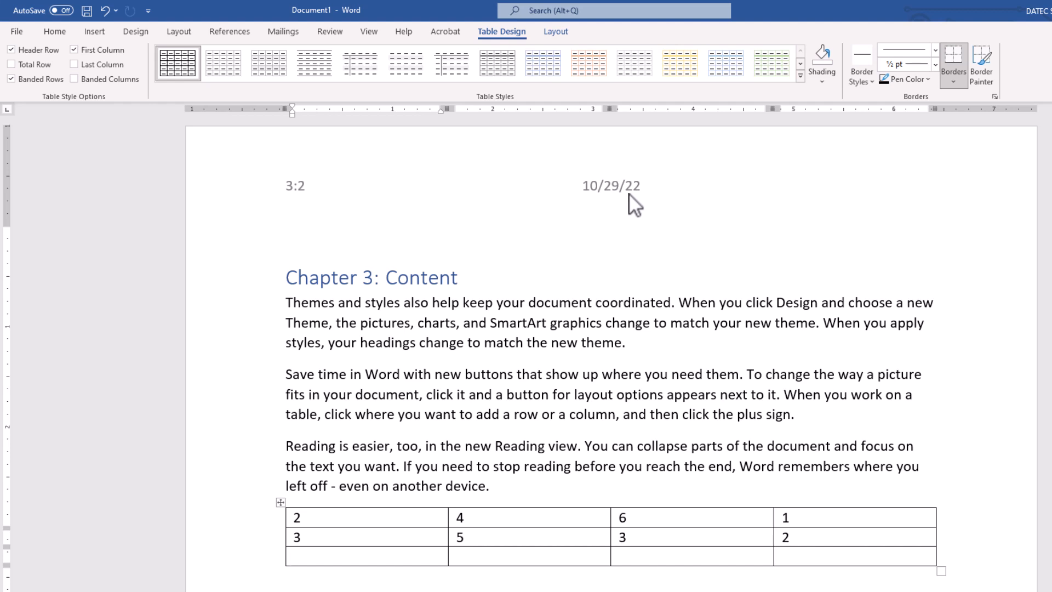
click(103, 33)
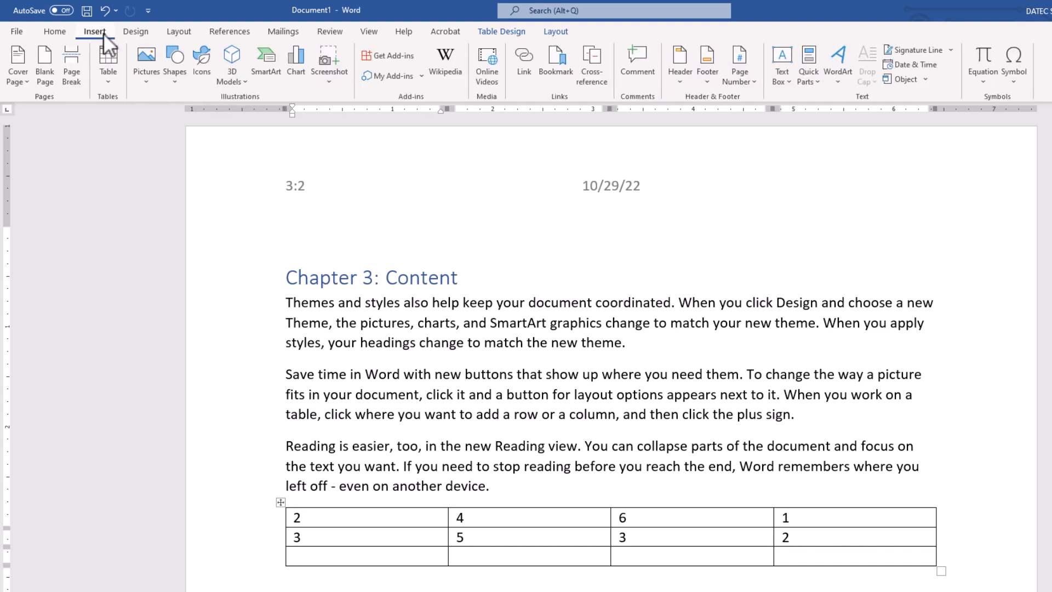
click(809, 71)
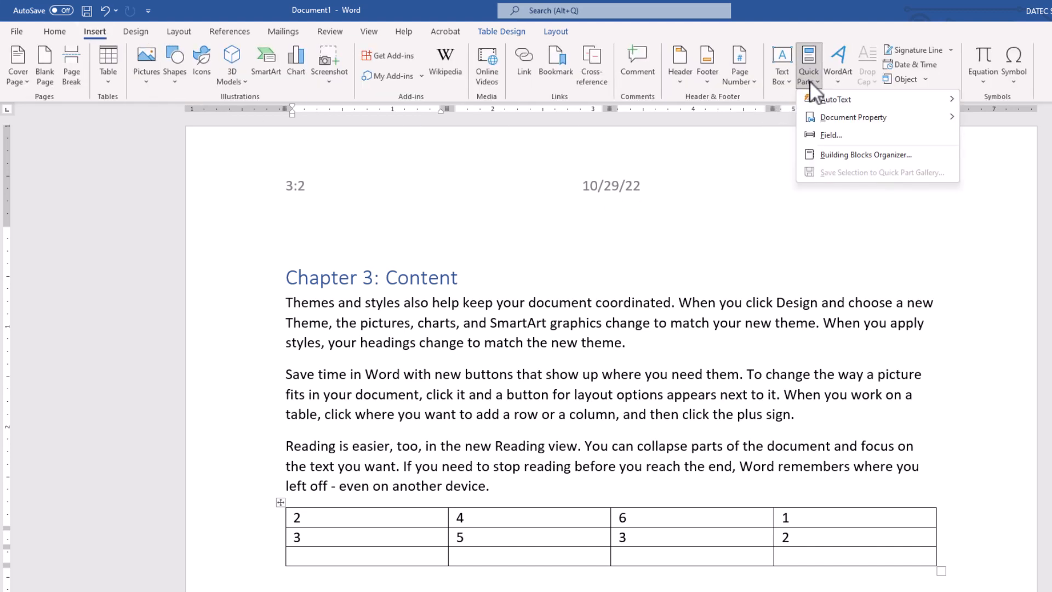
click(837, 135)
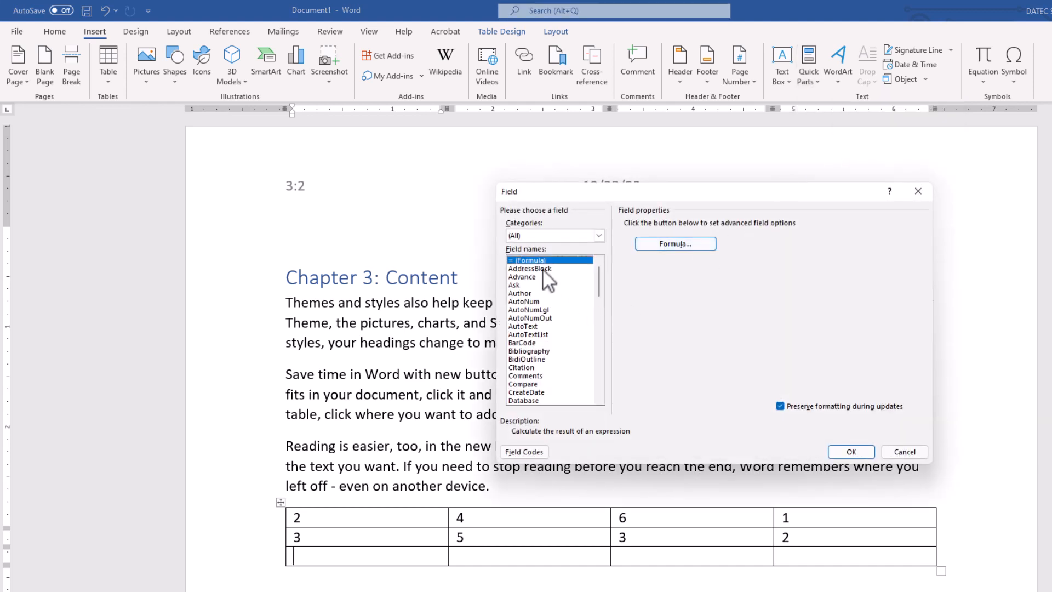
click(672, 242)
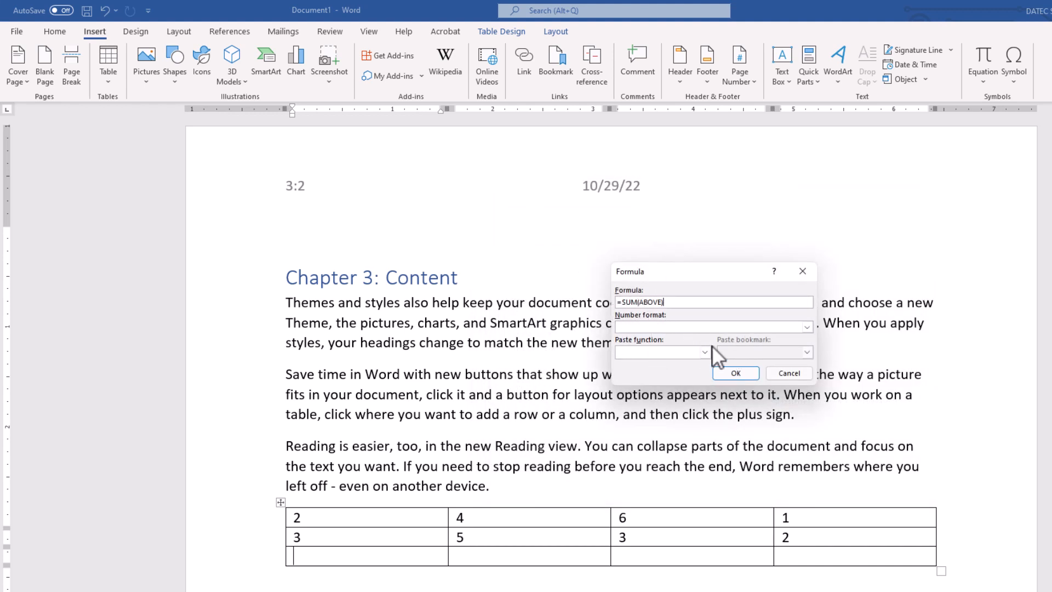
key(Escape)
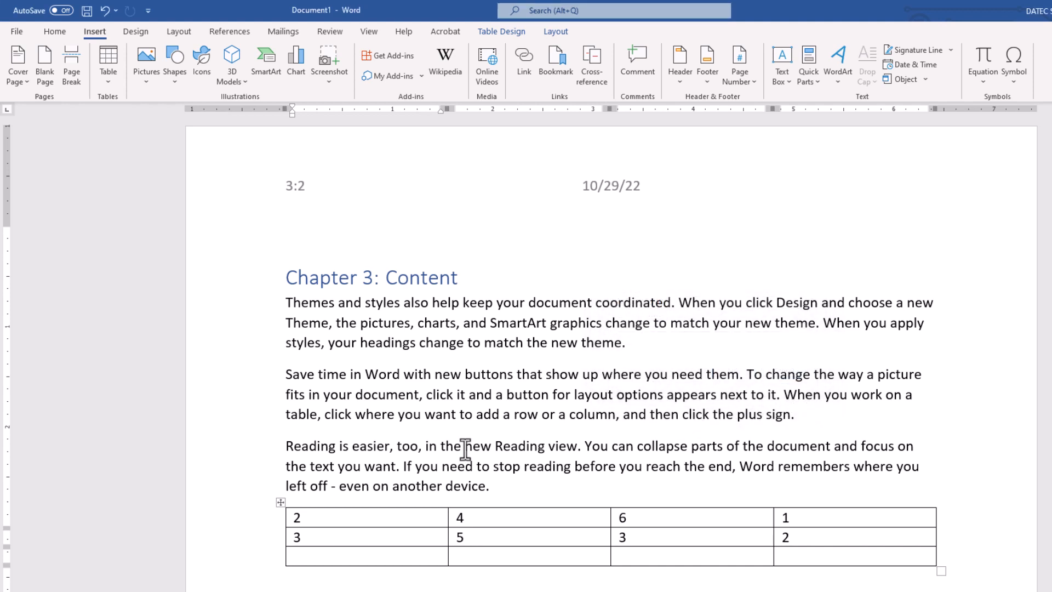
Insert a table formula in the first cell of the third row, replacing the default with the SUM function as SUM(above)
click(557, 32)
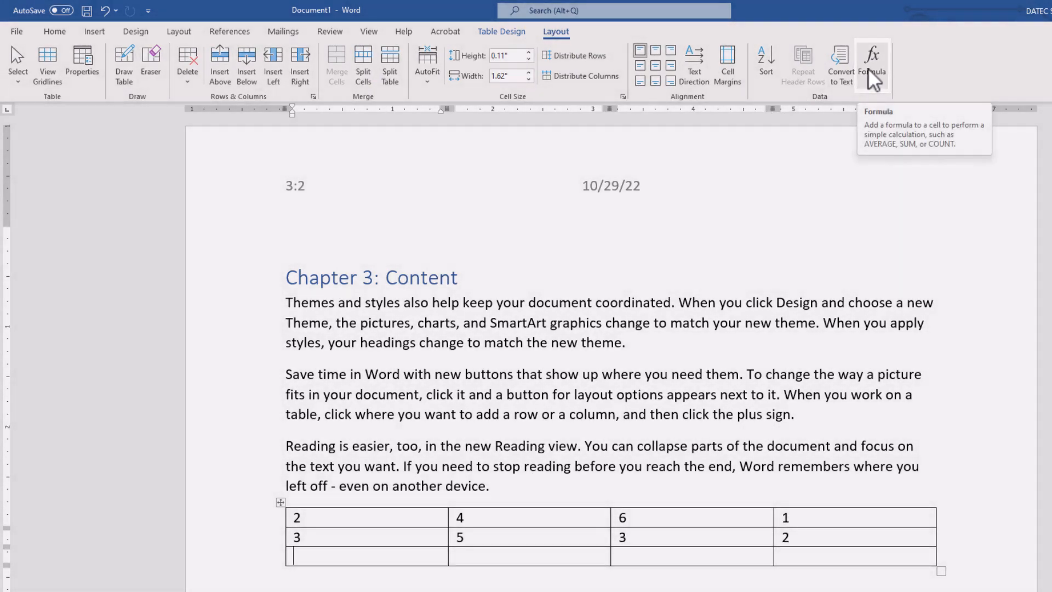
click(868, 69)
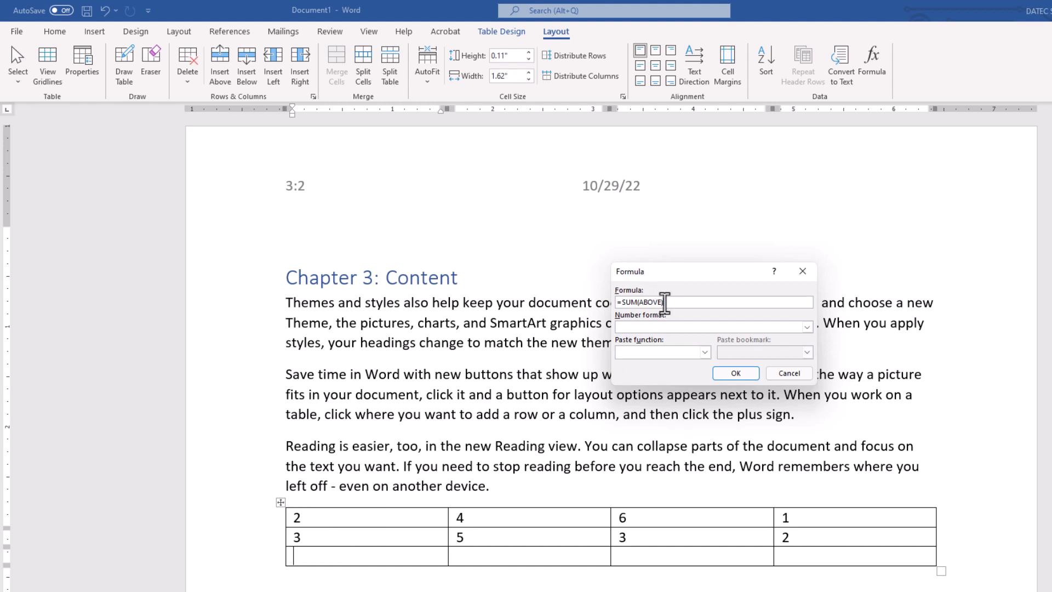
drag(665, 302, 606, 301)
key(BackSpace)
click(706, 352)
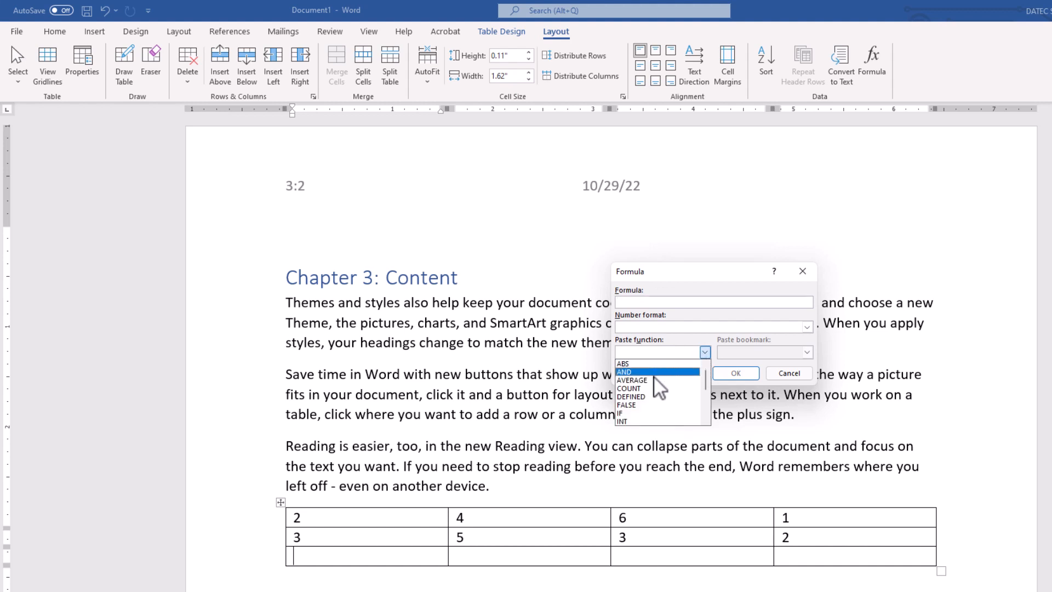
scroll(652, 383, down, 1)
scroll(649, 387, down, 6)
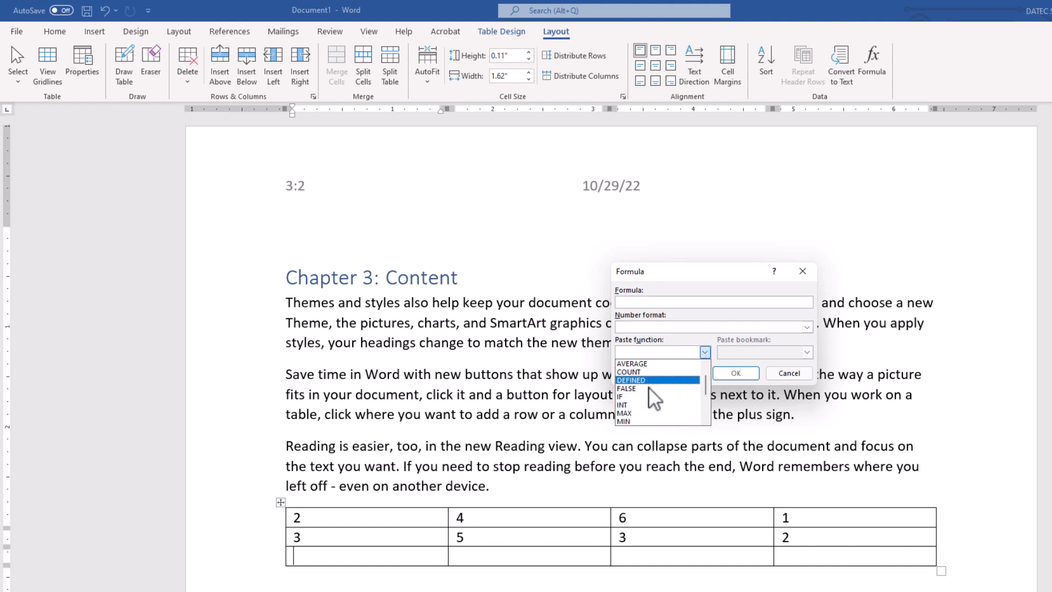
scroll(646, 391, down, 3)
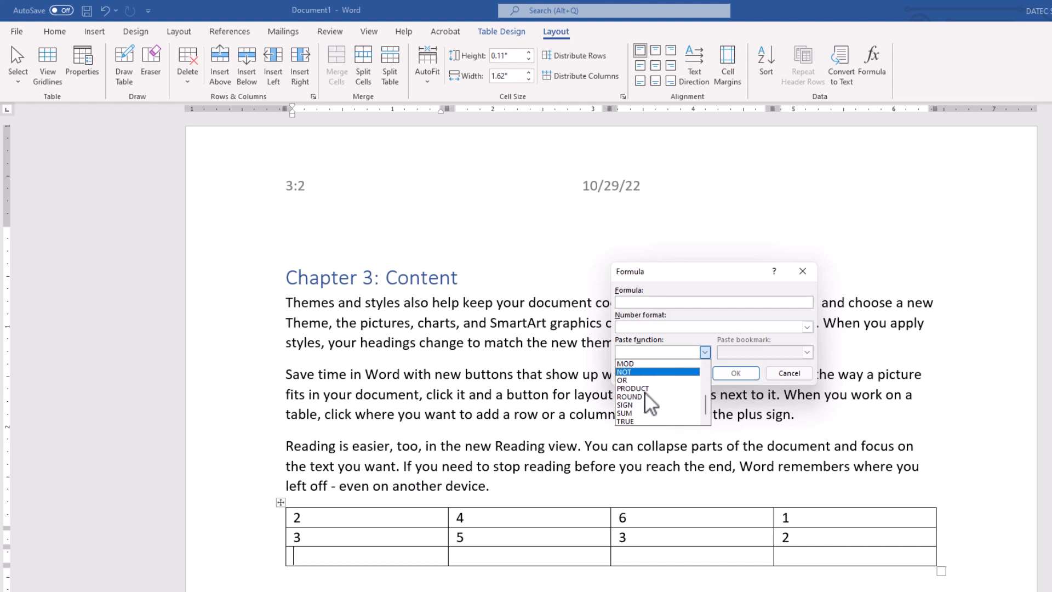
click(630, 412)
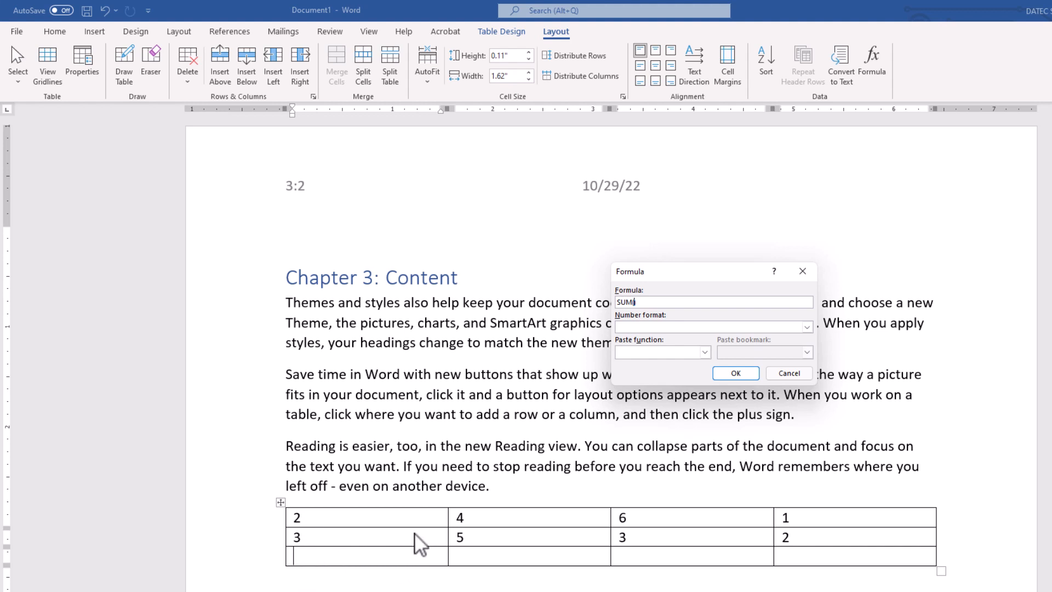
text(above)
click(736, 374)
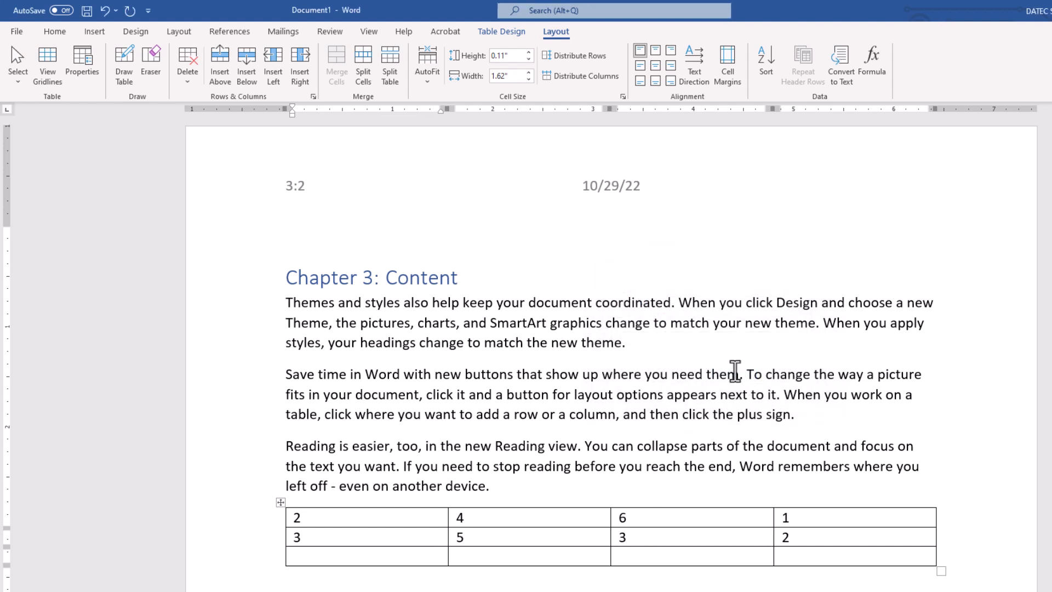
Correct the first cell's field code to =SUM(above), switch back to field results, and update the field
key(alt+F9)
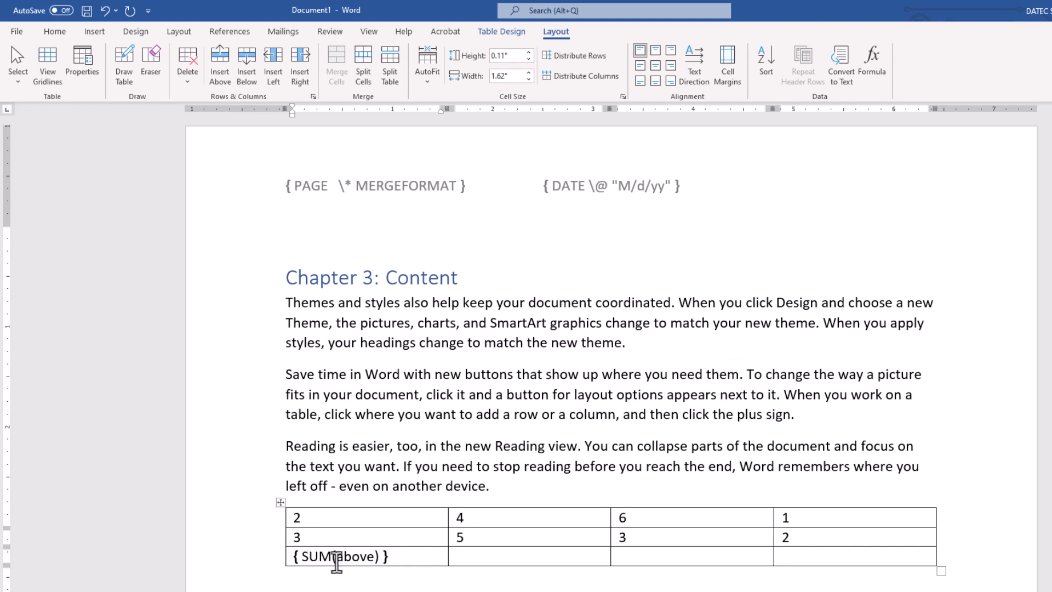
click(303, 559)
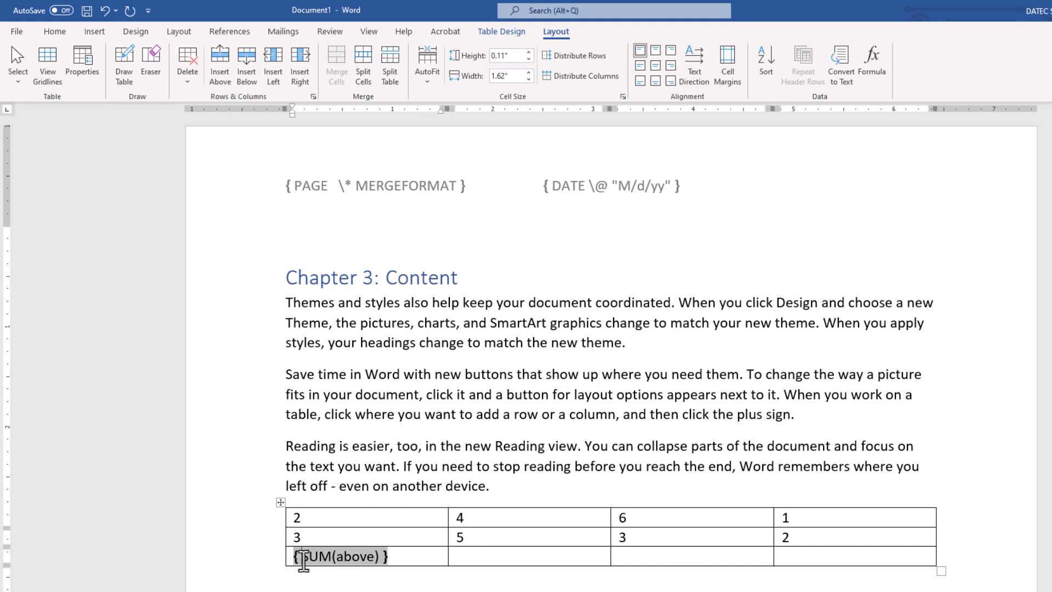
text(=)
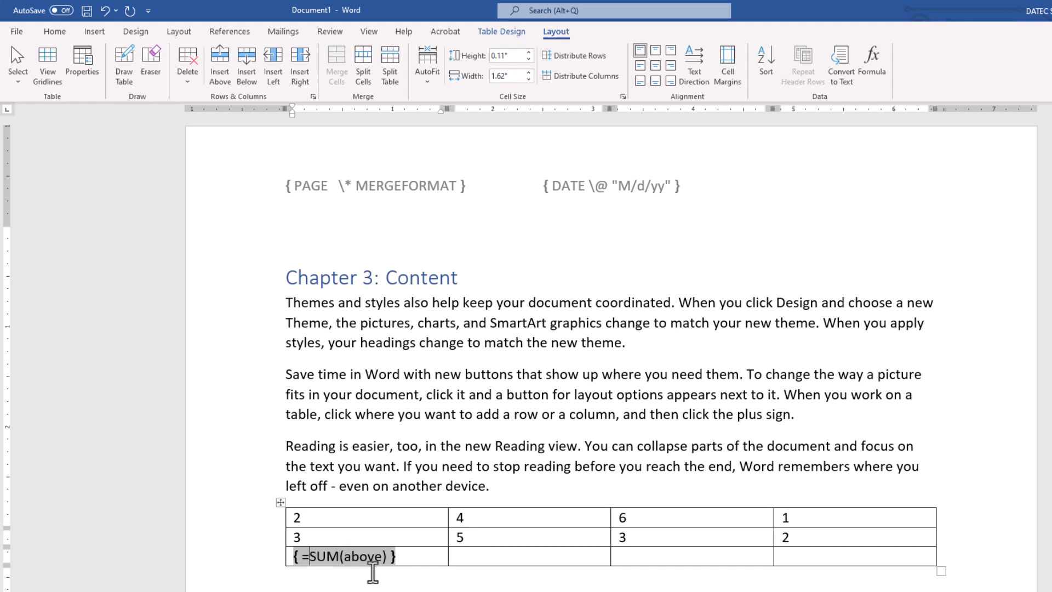
key(alt+F9)
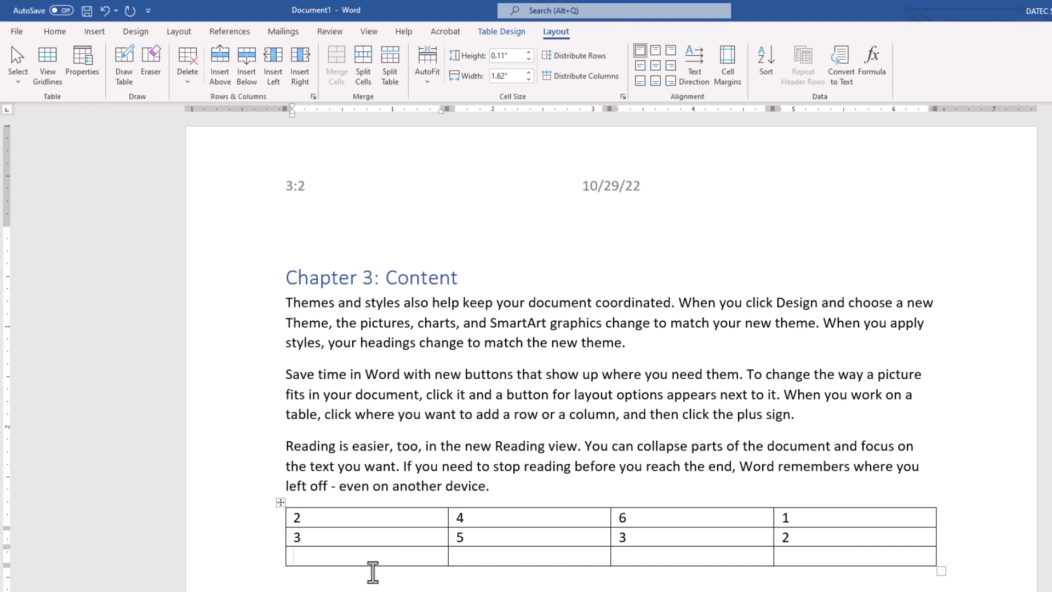
key(F9)
click(473, 557)
Add three separate lines between the last paragraph and the table reading "Ctrl + F9", "Alt + F9" and "F9"
scroll(485, 498, down, 3)
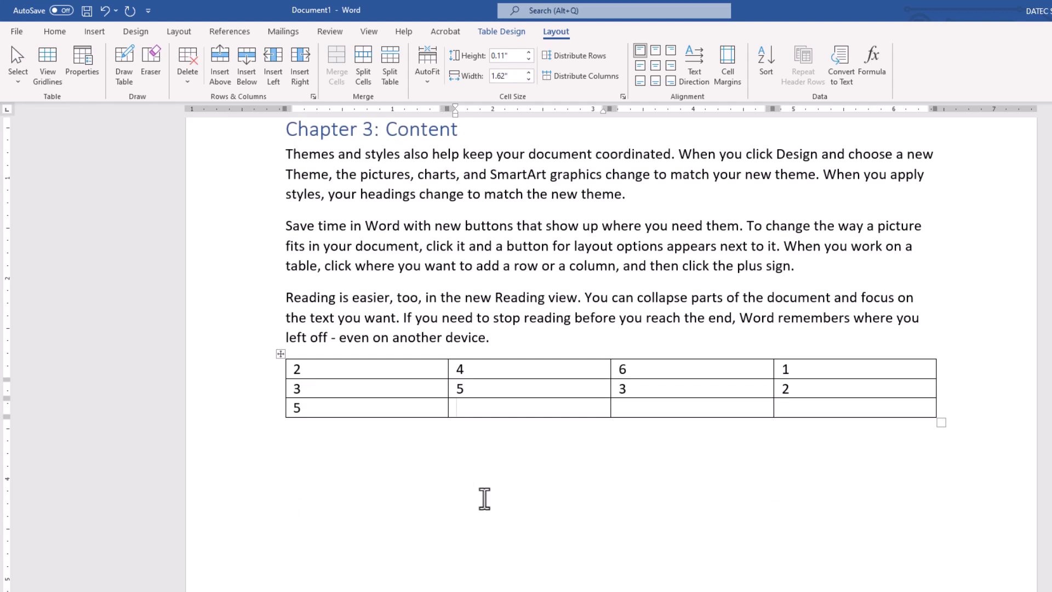
click(533, 339)
key(Return)
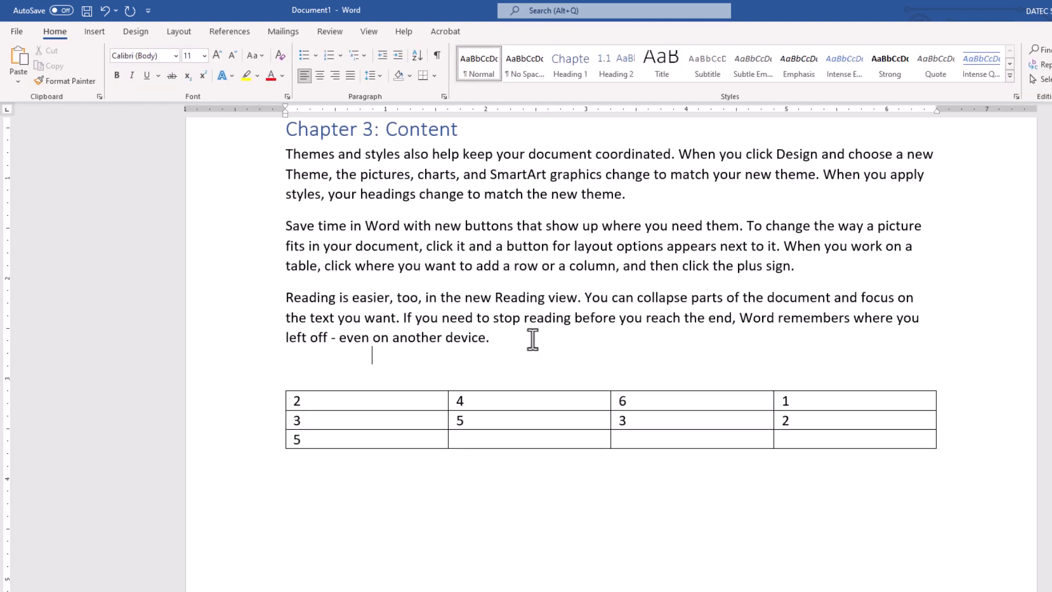
text(Ctrl + F9)
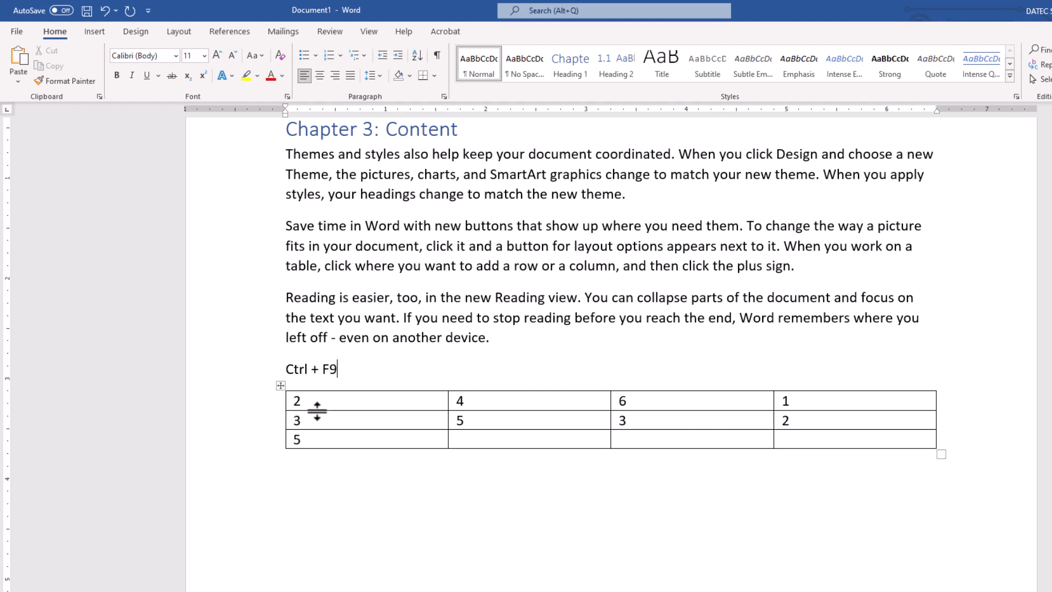
key(Return)
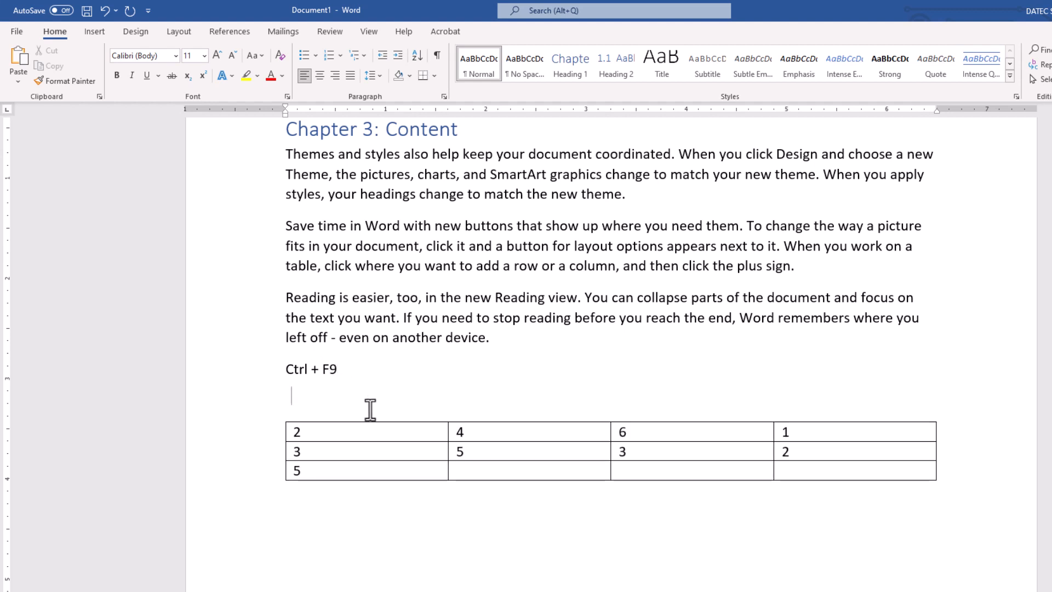
text(Alt + F9)
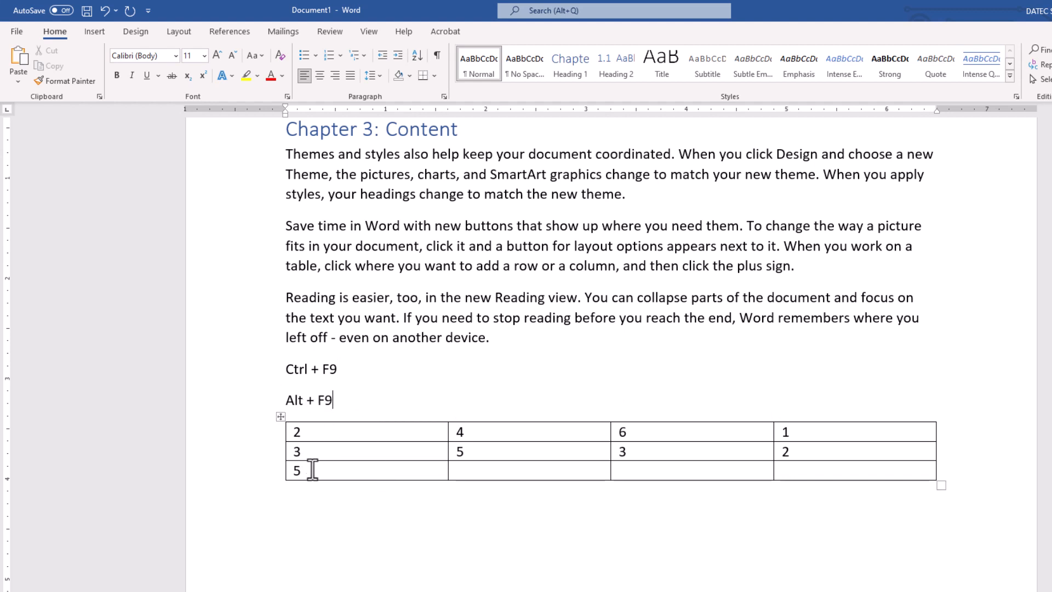
scroll(310, 474, up, 3)
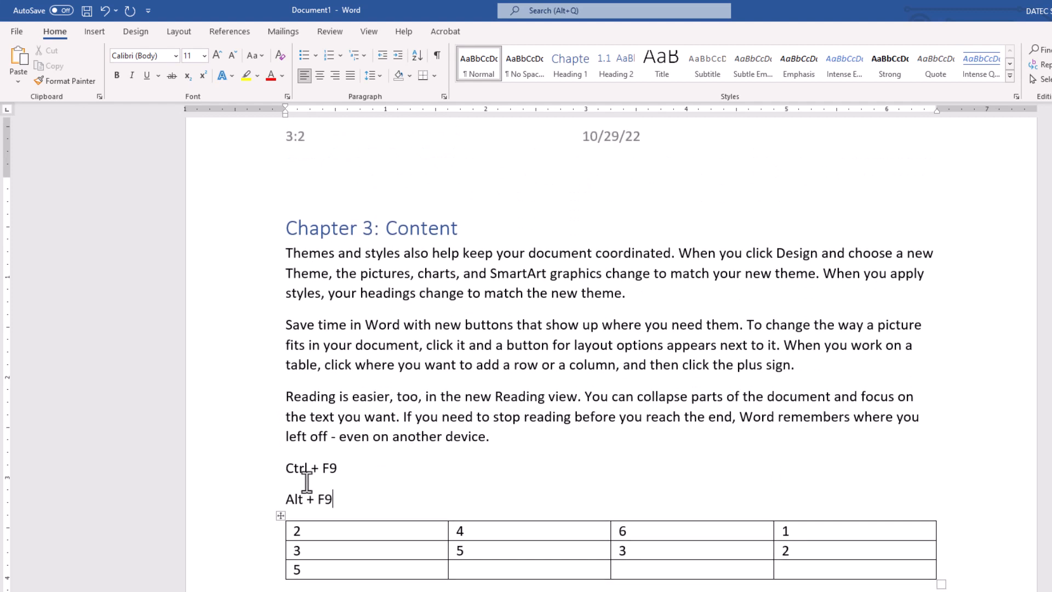
key(Return)
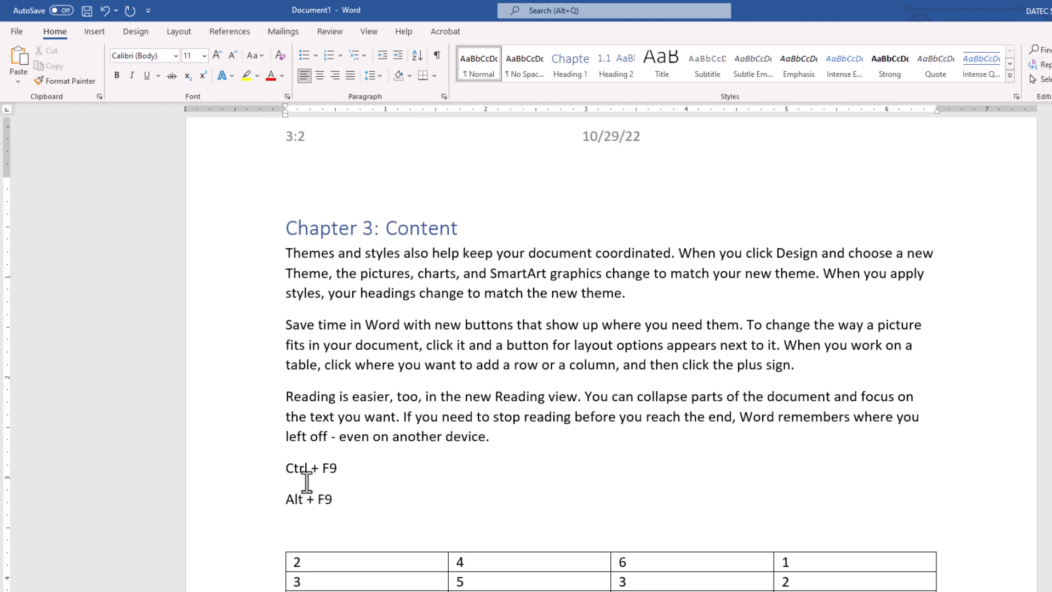
text(F9)
scroll(310, 550, down, 1)
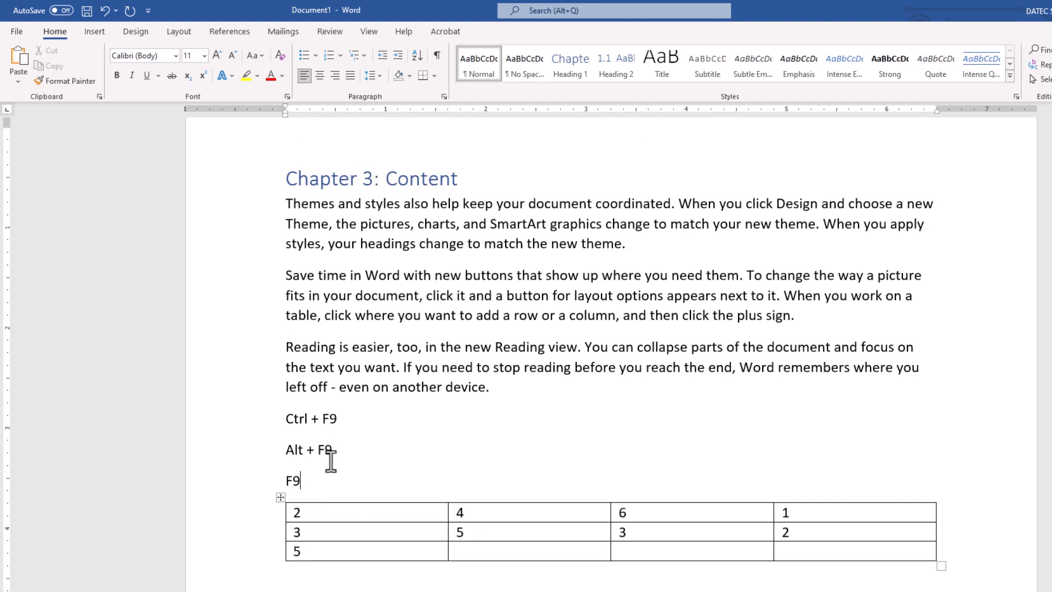
double_click(335, 419)
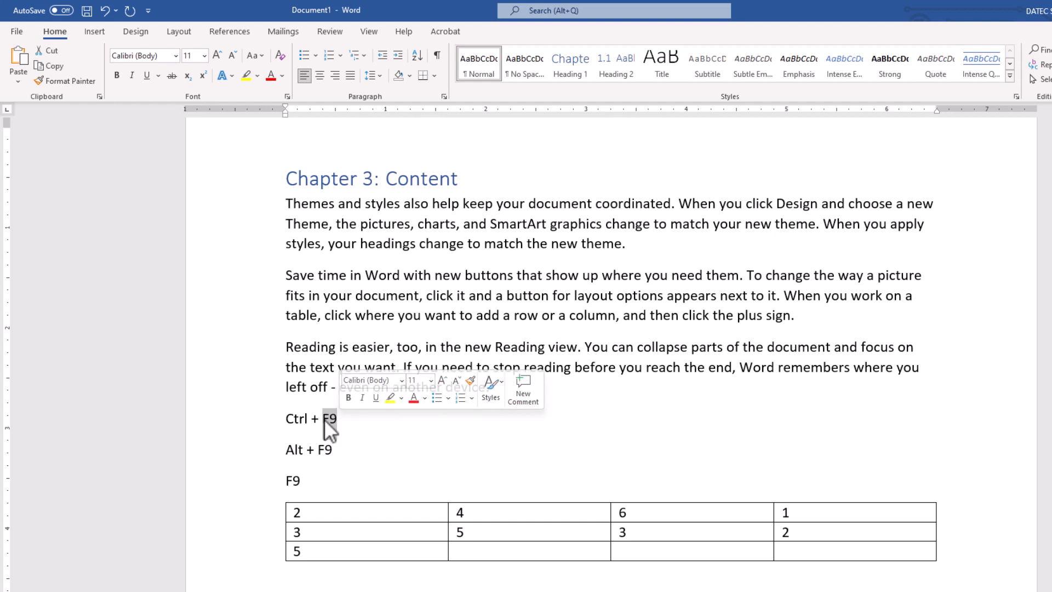
click(324, 419)
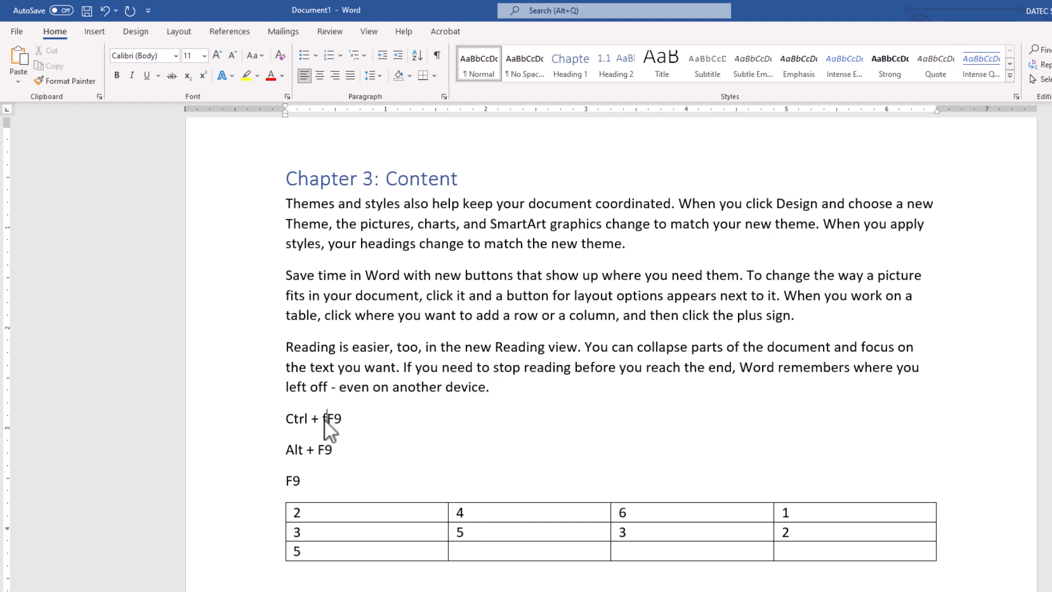
text(fn)
text( +)
key(BackSpace)
key(BackSpace)
key(BackSpace)
key(BackSpace)
key(BackSpace)
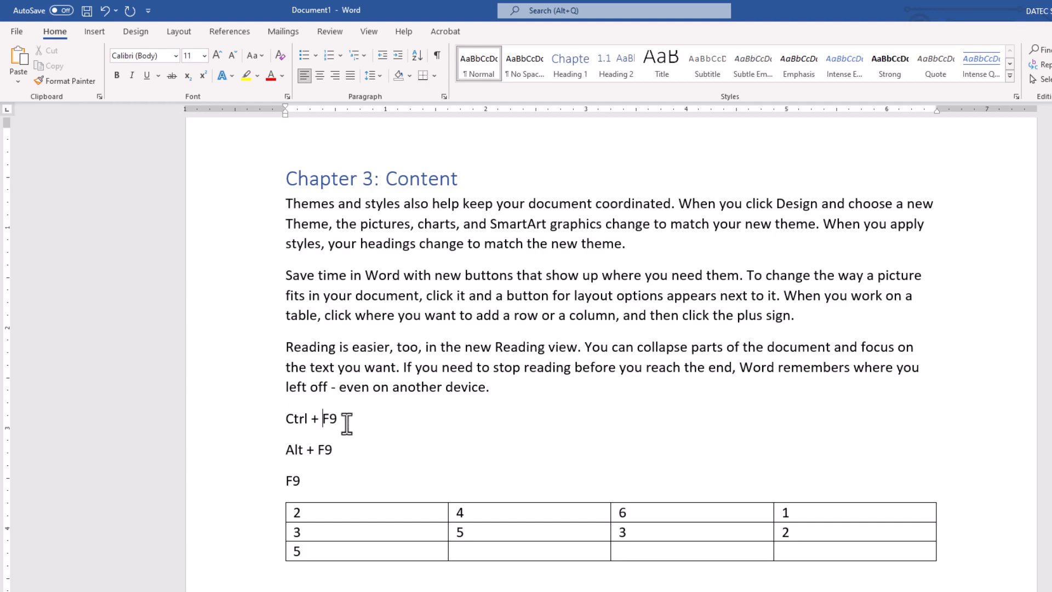
Insert an empty field in the second cell of the table's third row, display field codes, and enter =sum(above) inside its braces
click(479, 551)
scroll(478, 551, down, 1)
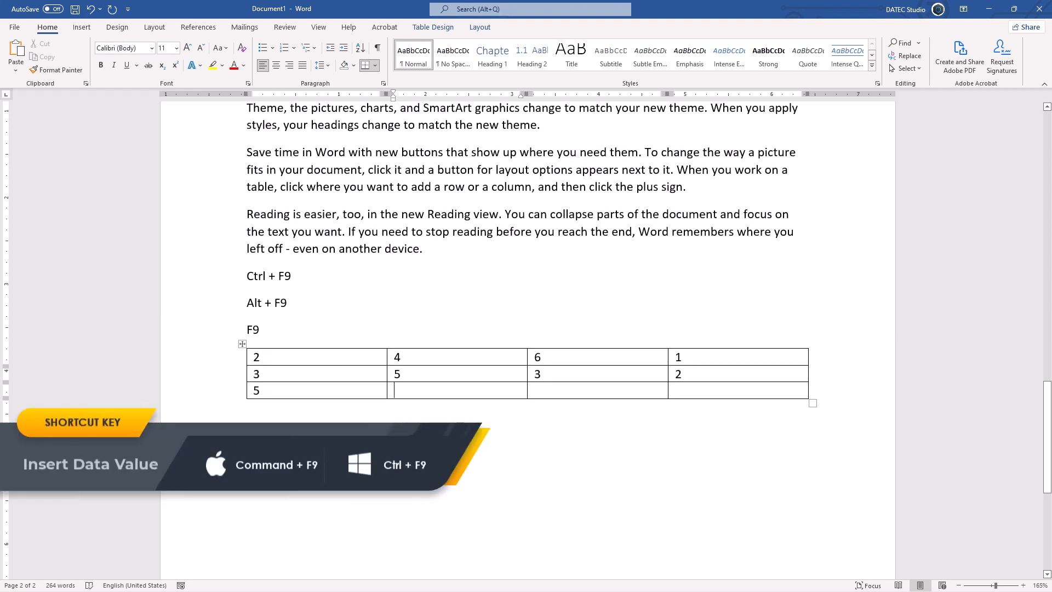
key(ctrl+F9)
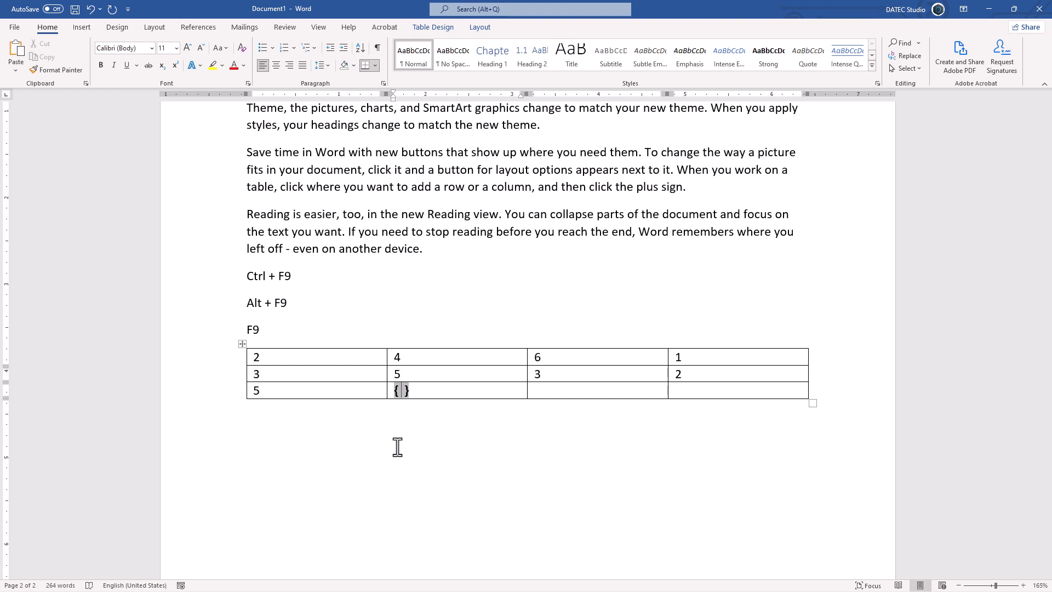
key(alt+F9)
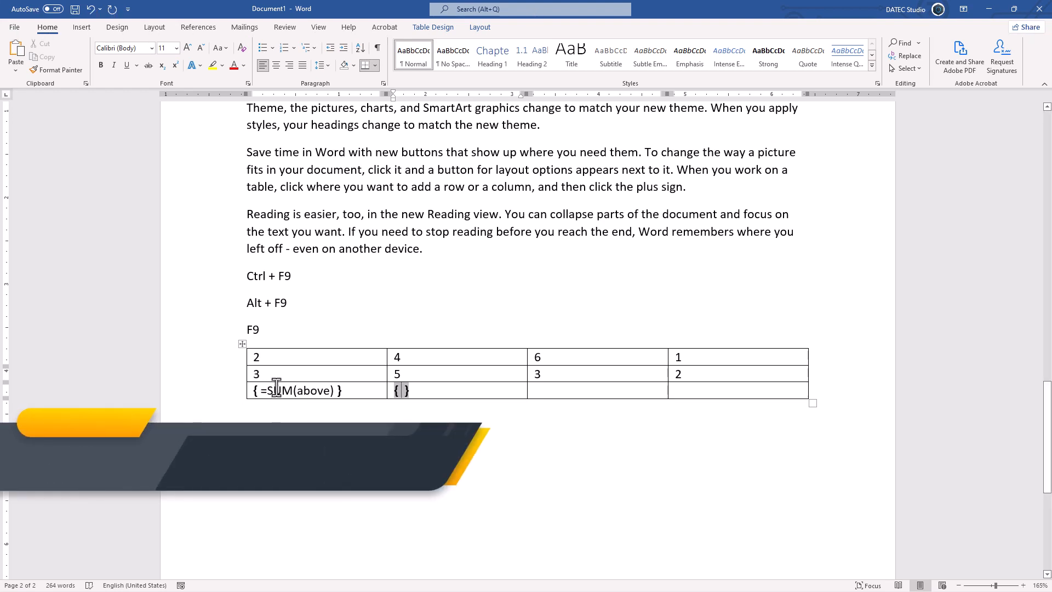
text(=sum )
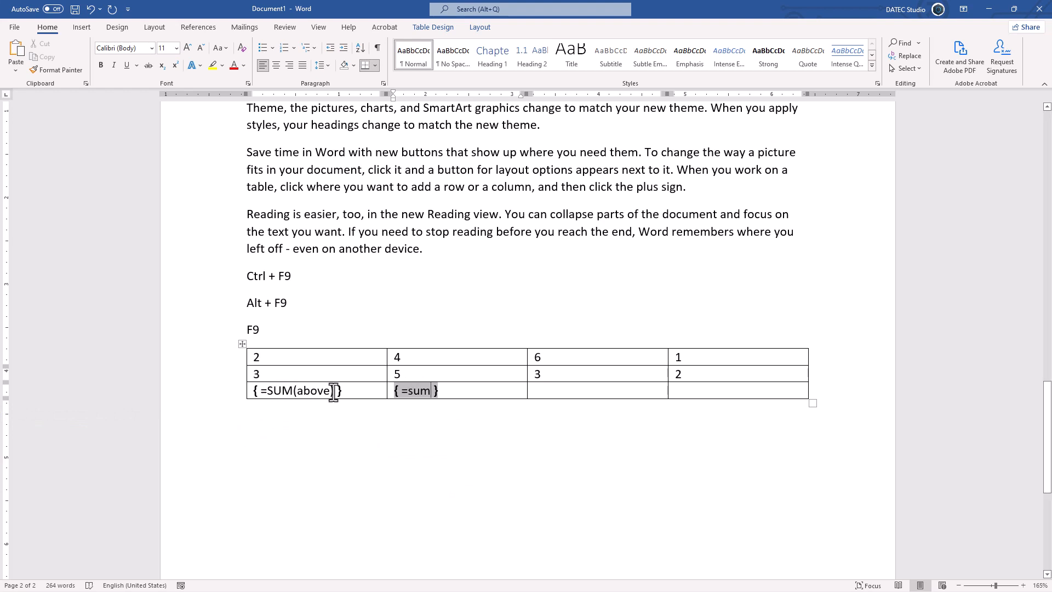
text(())
key(Left)
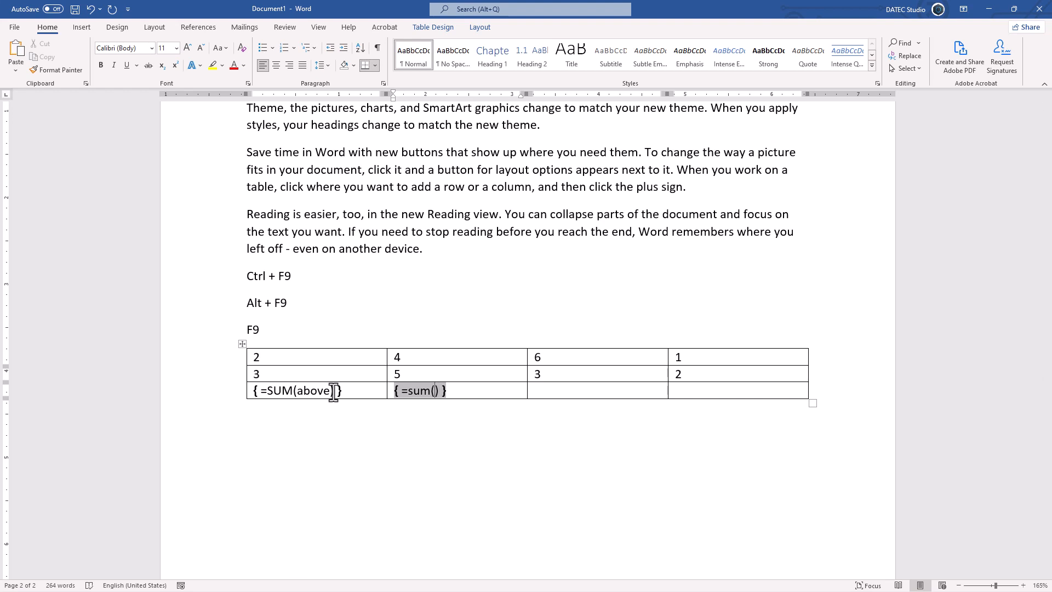
text(above)
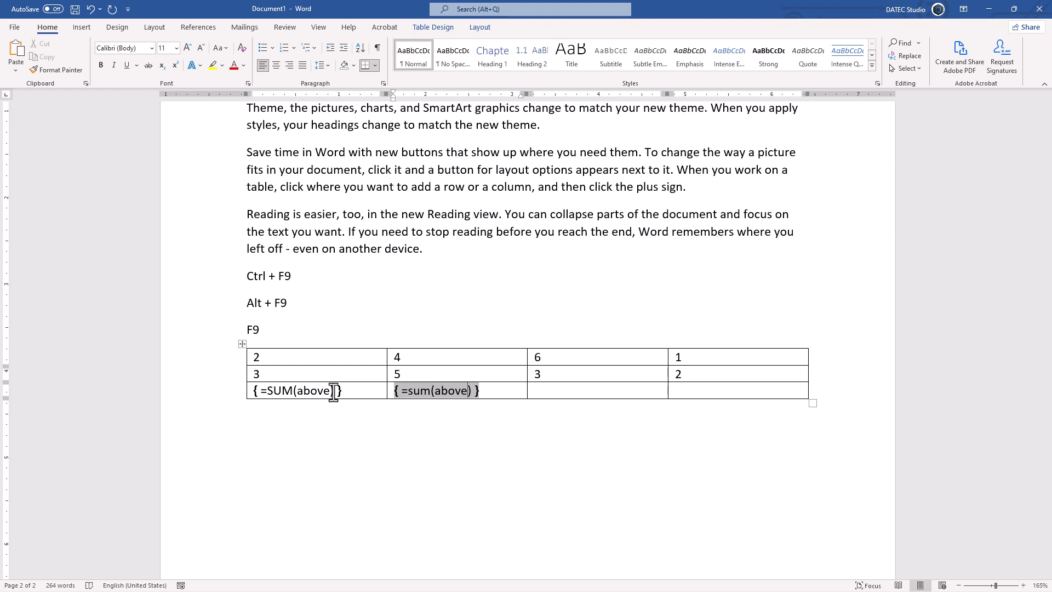
Switch the table's formula fields to their results and back to field codes
key(alt)
key(alt+F9)
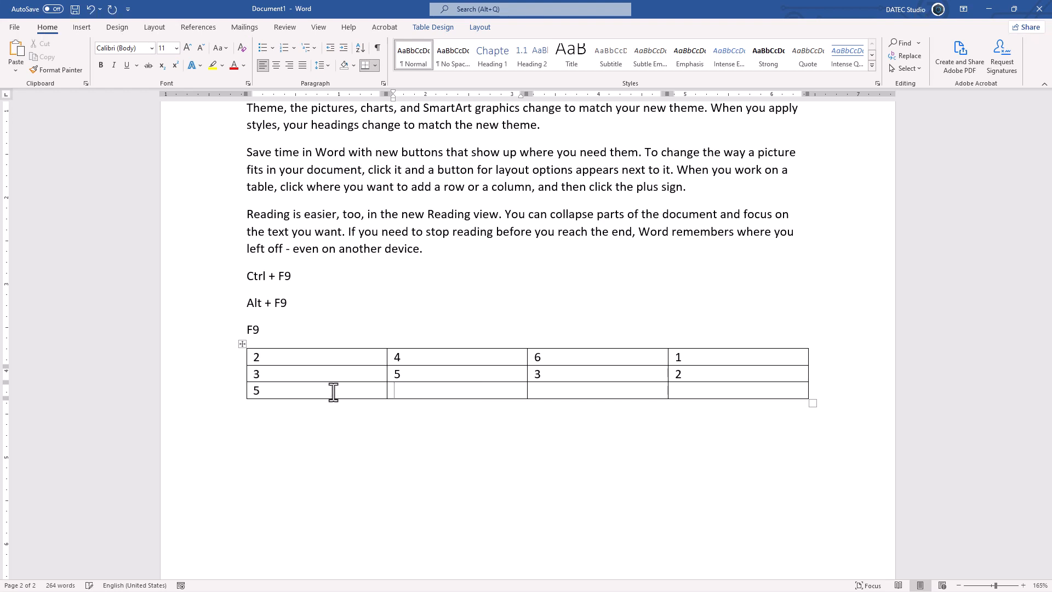
key(alt+F9)
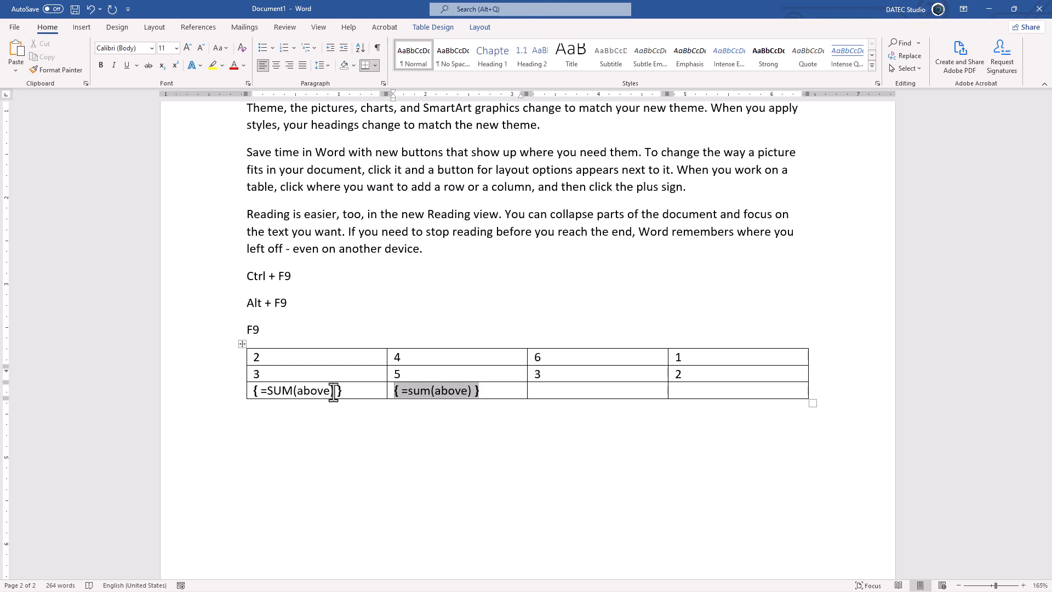
Update the second cell's sum field in the third row and copy it into the row's last two cells
key(alt+F9)
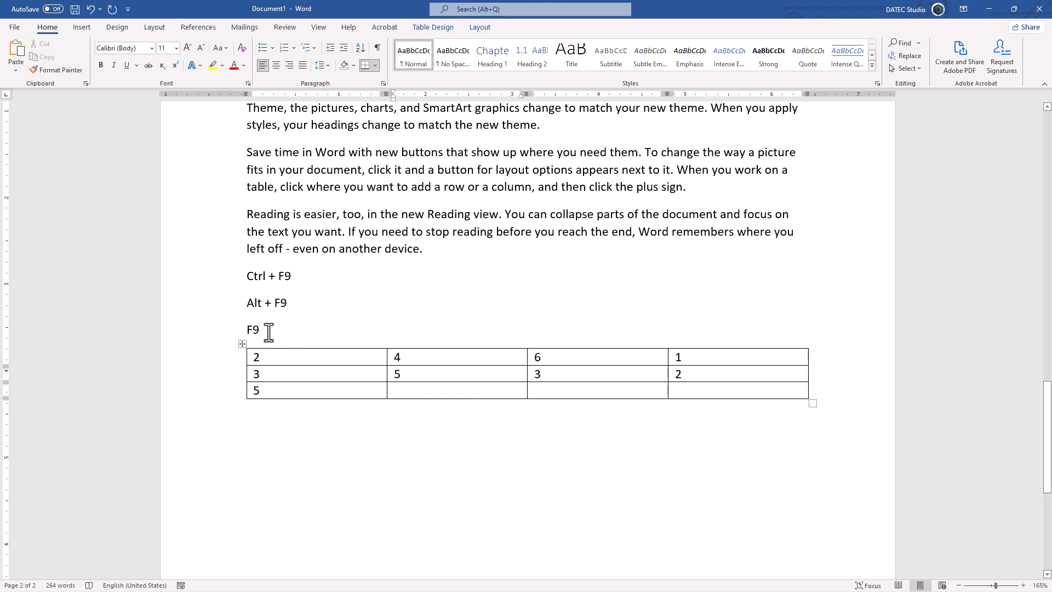
key(F9)
click(408, 390)
drag(408, 390, 396, 391)
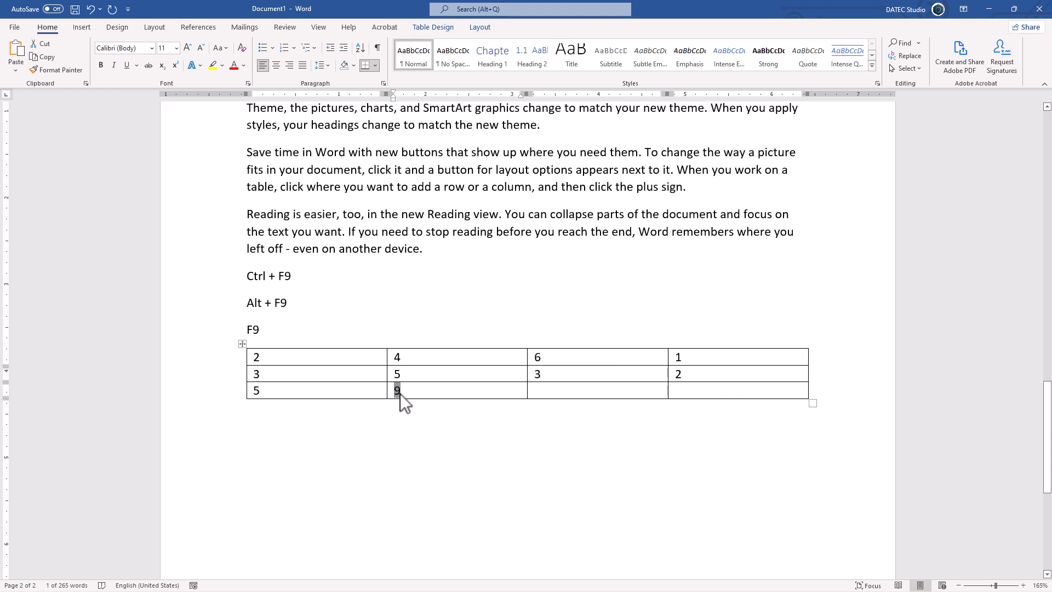
drag(535, 392, 686, 393)
text(9	9)
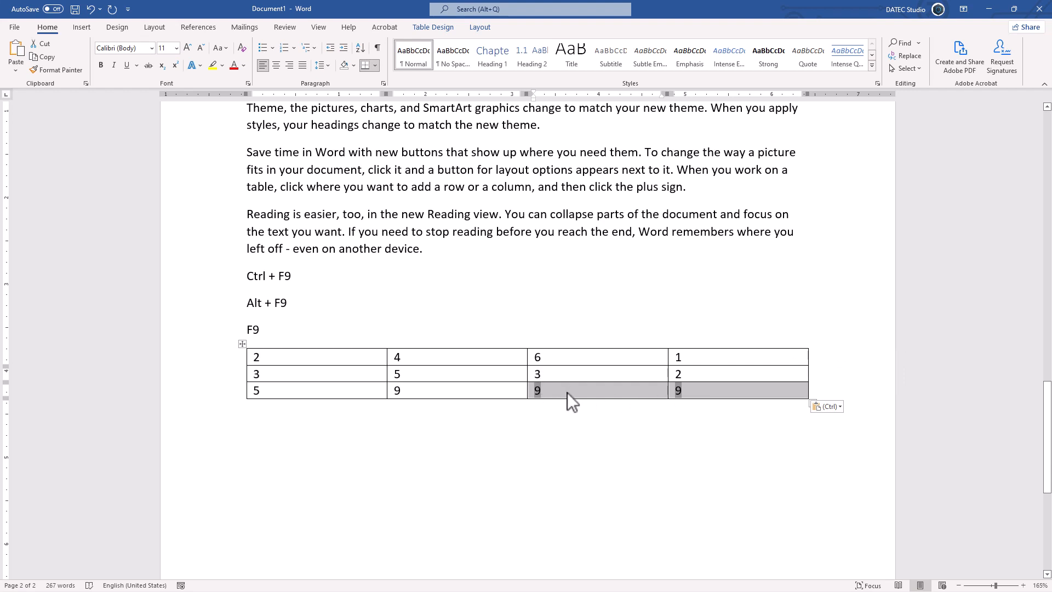
Update the copied sum fields in the third and fourth cells of the table's third row
click(538, 392)
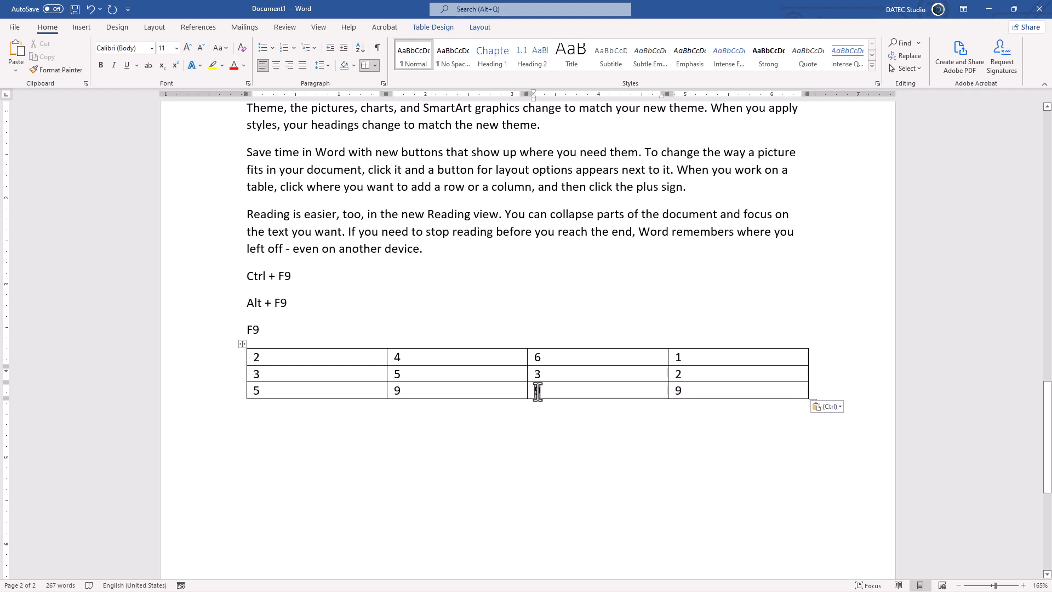
right_click(538, 393)
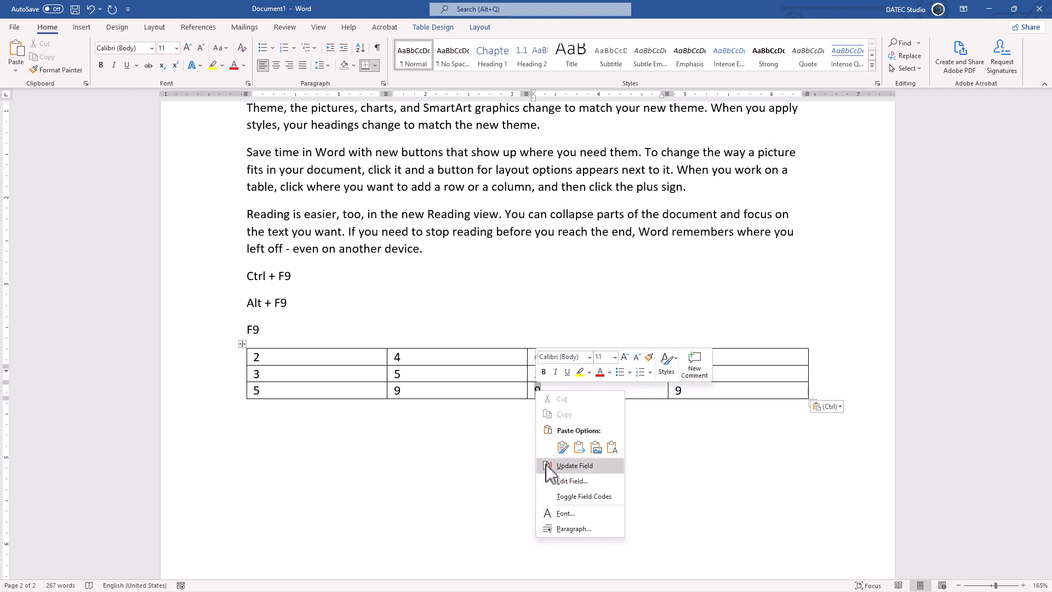
click(583, 464)
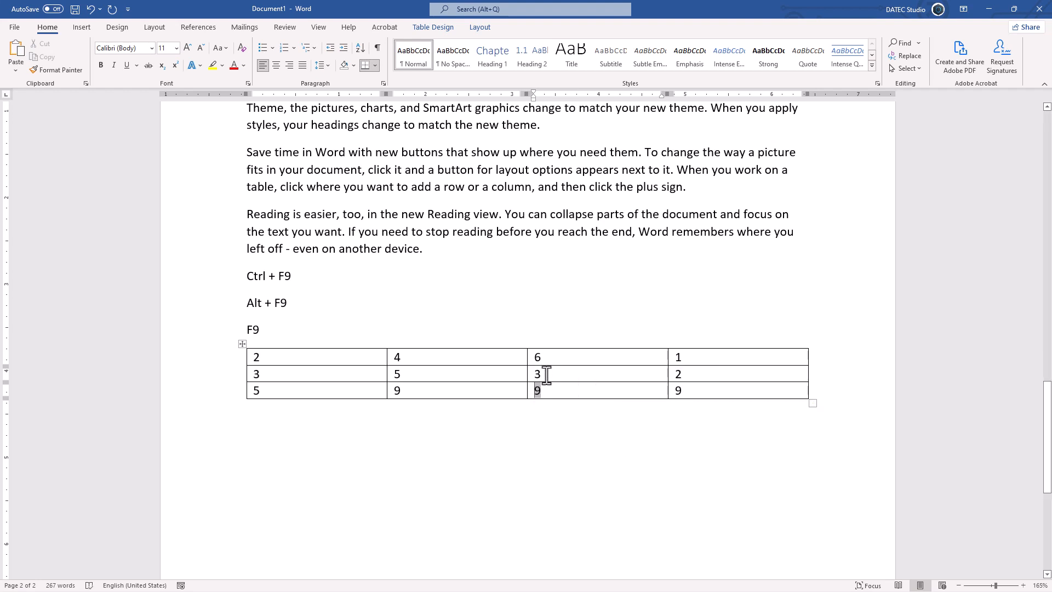
click(678, 392)
right_click(679, 392)
click(697, 463)
Set the fourth column's first value to 10 and update the sum field in that column's last row
click(693, 359)
key(F9)
click(681, 393)
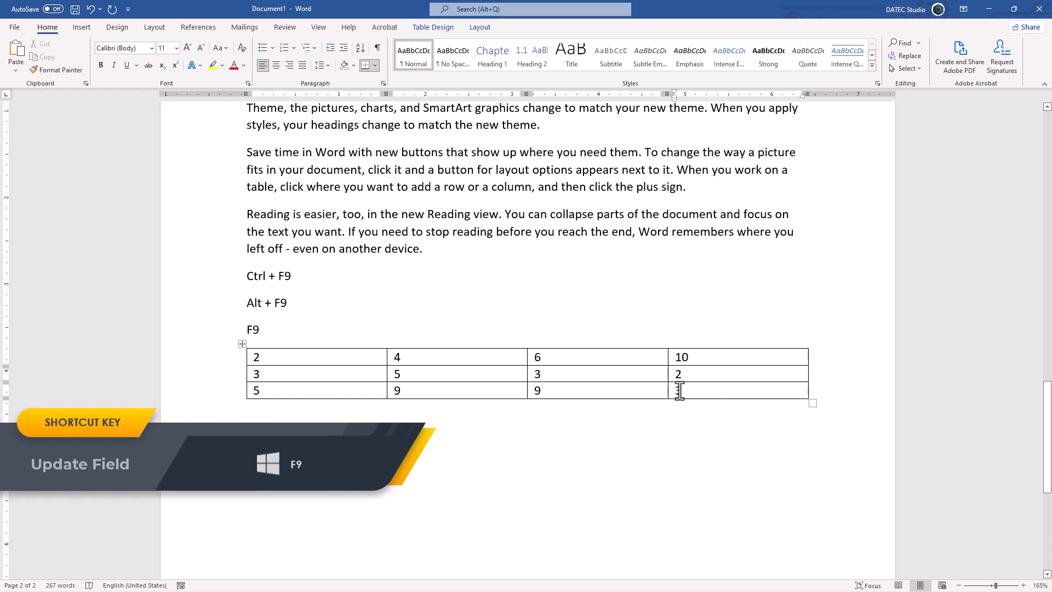
key(F9)
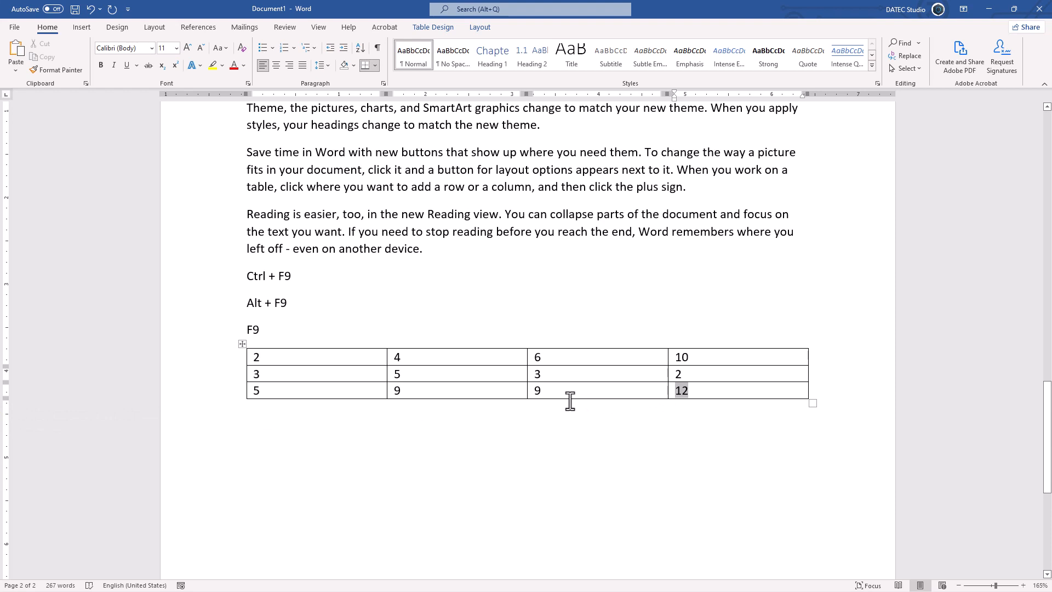
Display the field codes of all the table's formulas and switch back to their results
key(alt+F9)
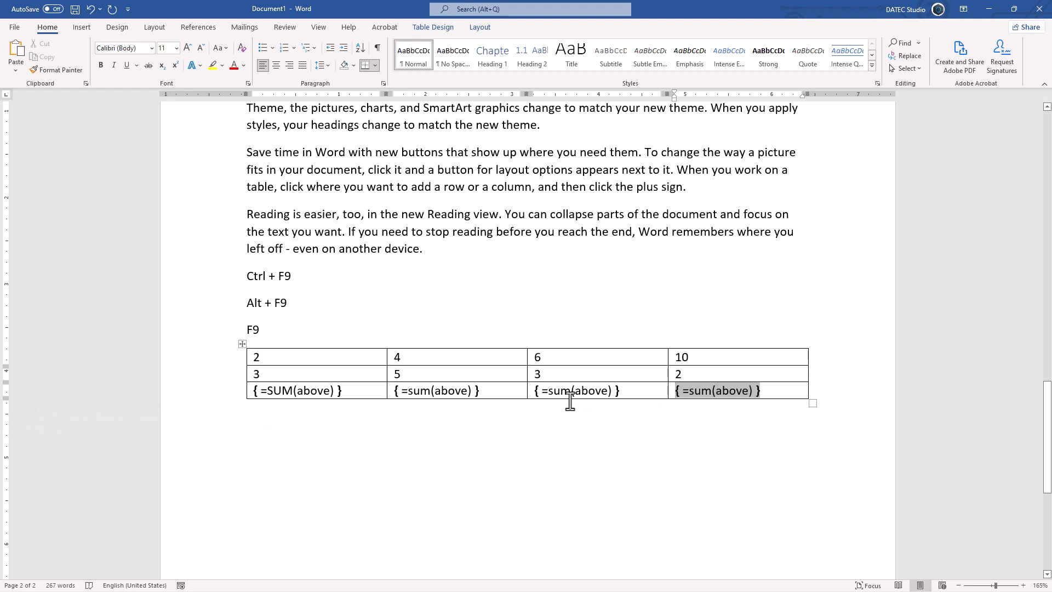
key(alt+F9)
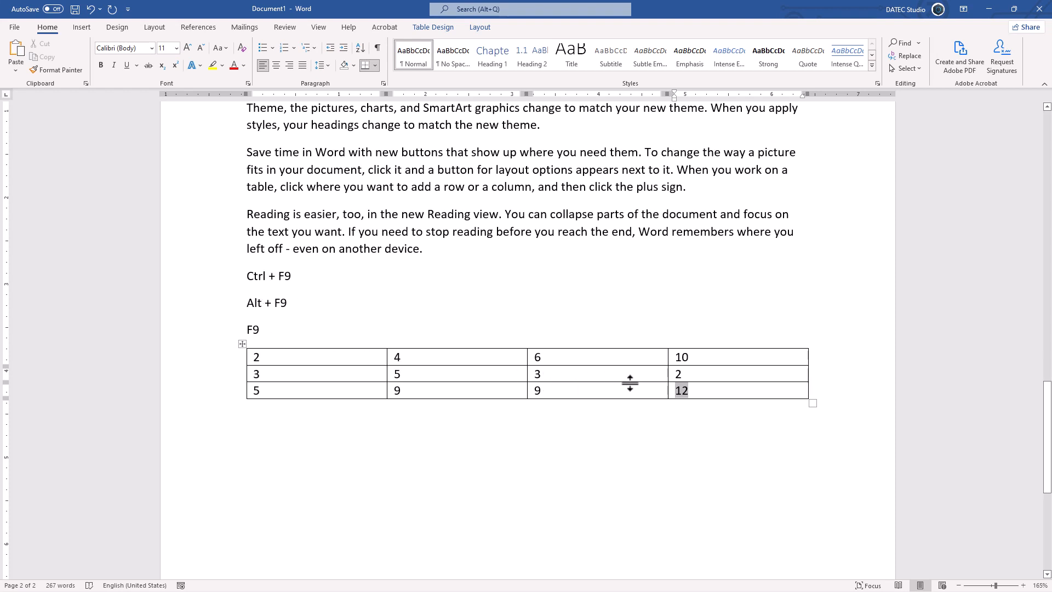
Replace the value in the first row's last cell with a =sum(left) field, and update it to show its result
click(698, 360)
click(679, 357)
double_click(681, 357)
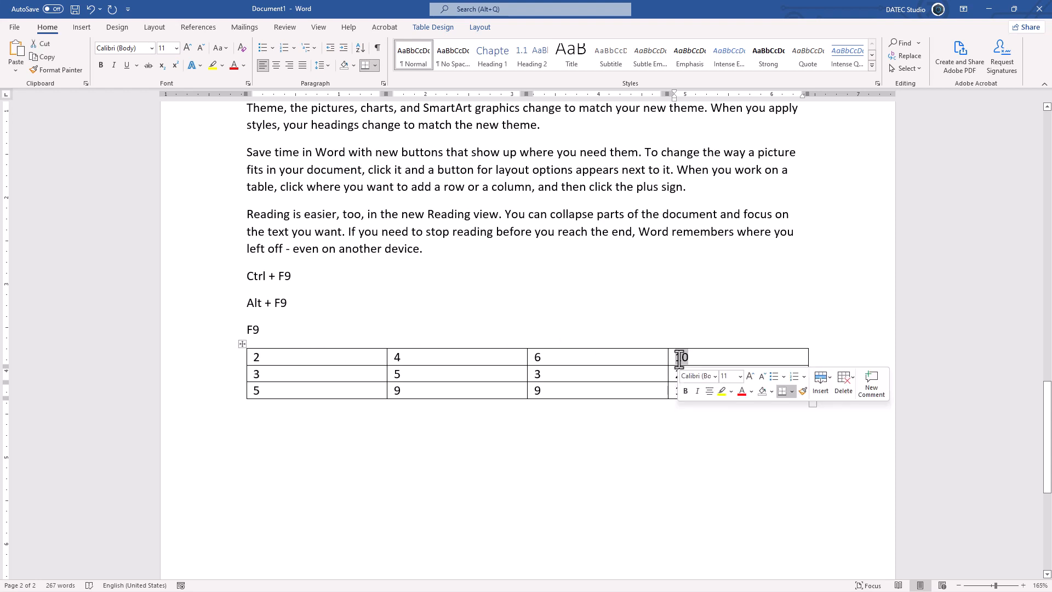
key(Delete)
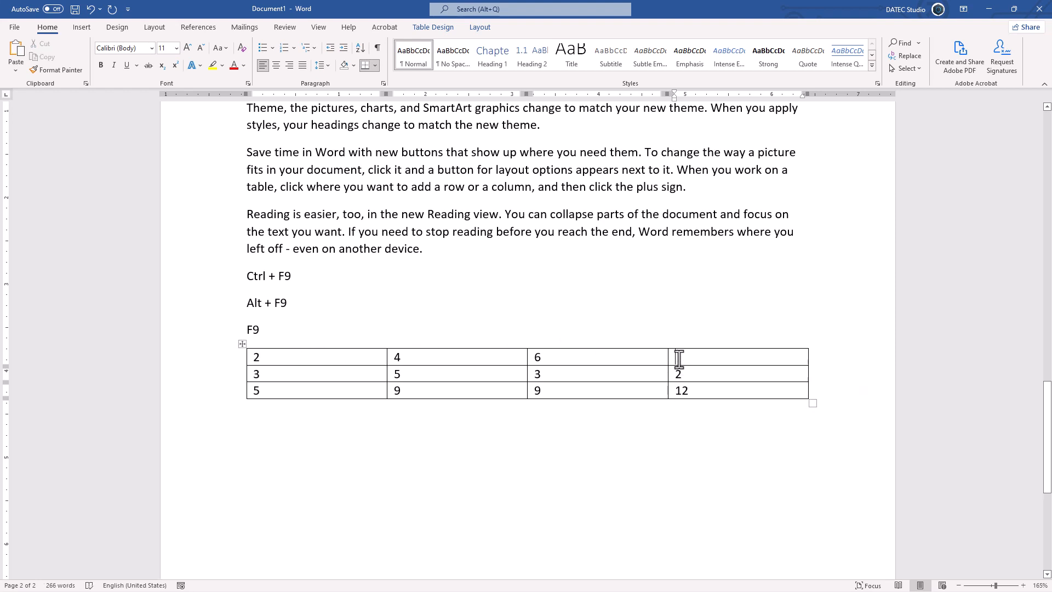
key(ctrl+F9)
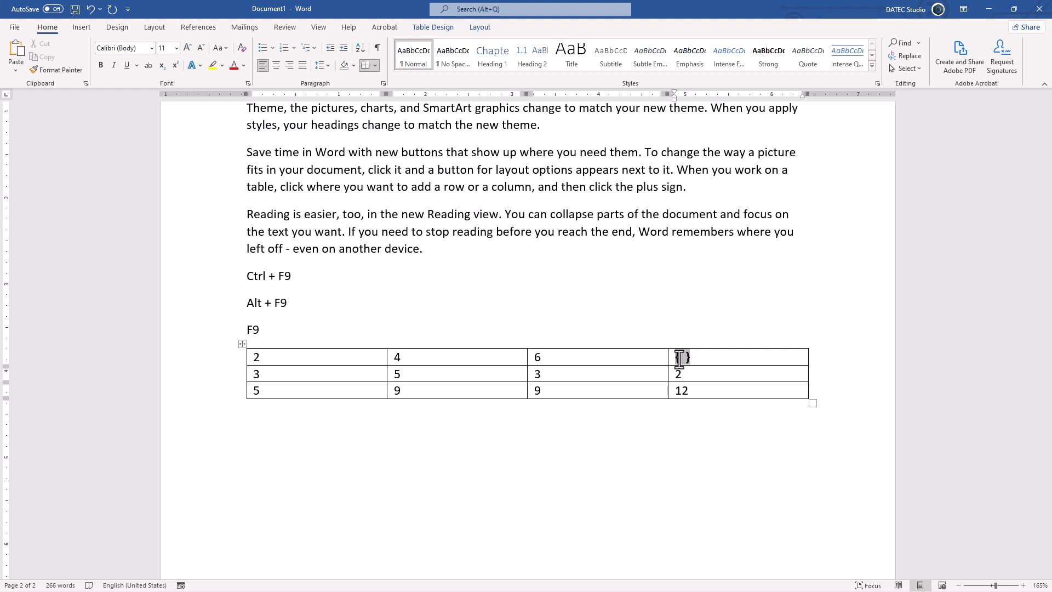
text(=sum() )
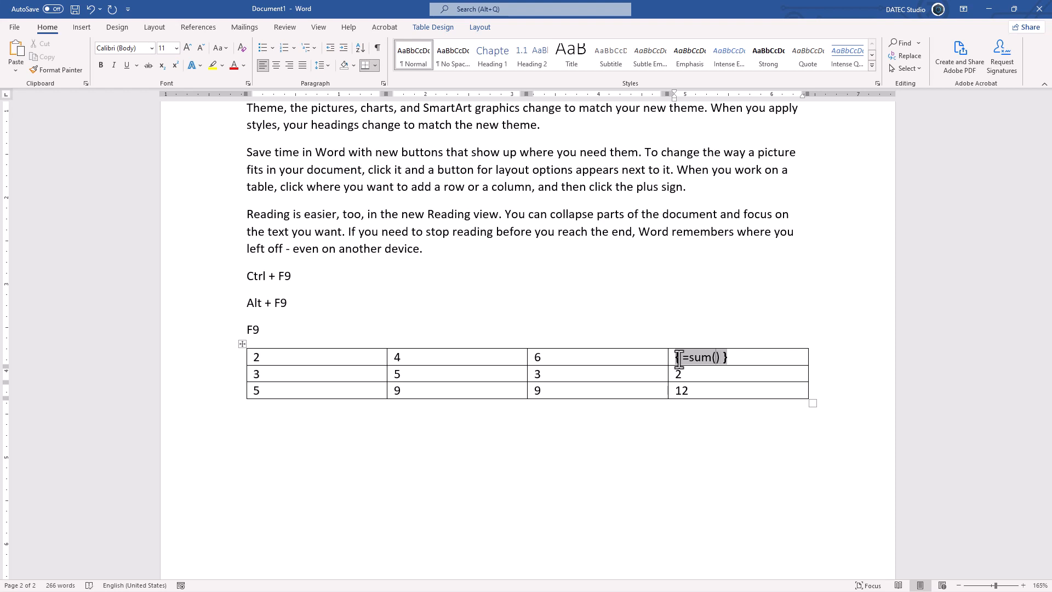
text(left)
key(alt+F9)
key(alt+F9)
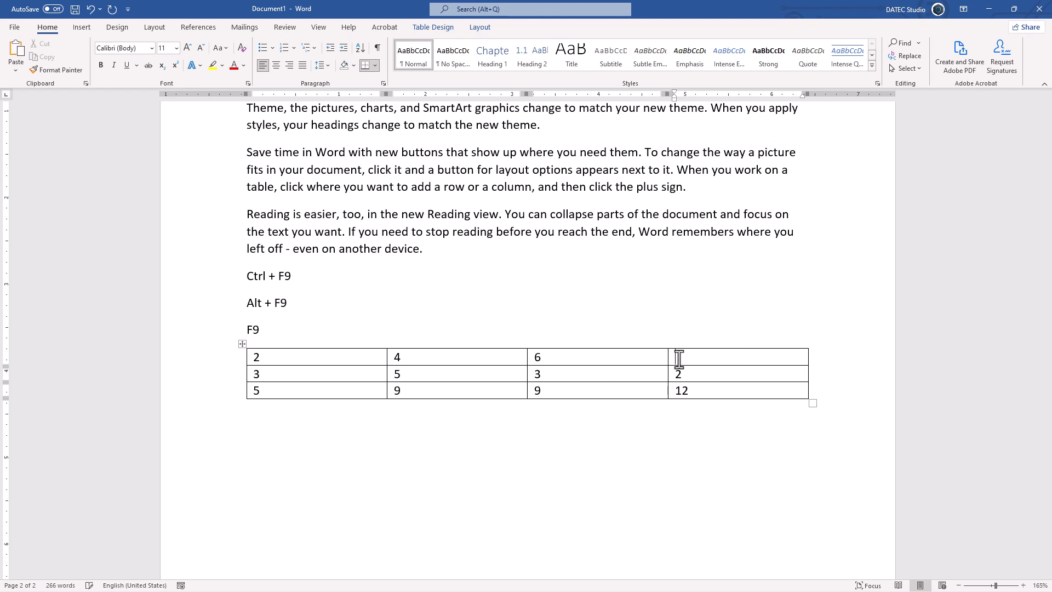
key(F9)
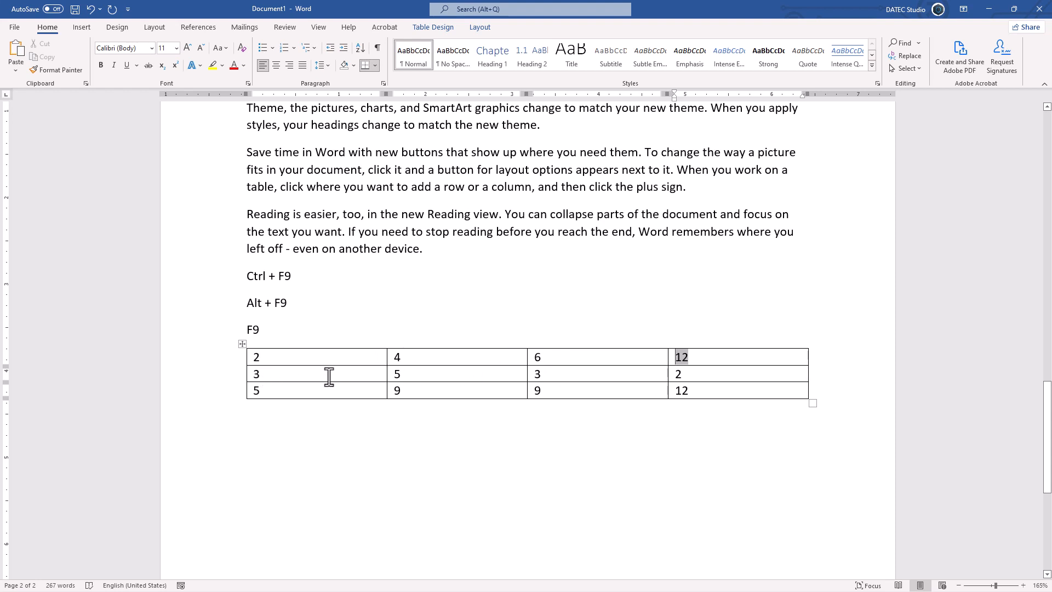
Clear the second row's last cell and open the Formula dialog by searching the commands for "average"
click(695, 374)
key(BackSpace)
click(486, 31)
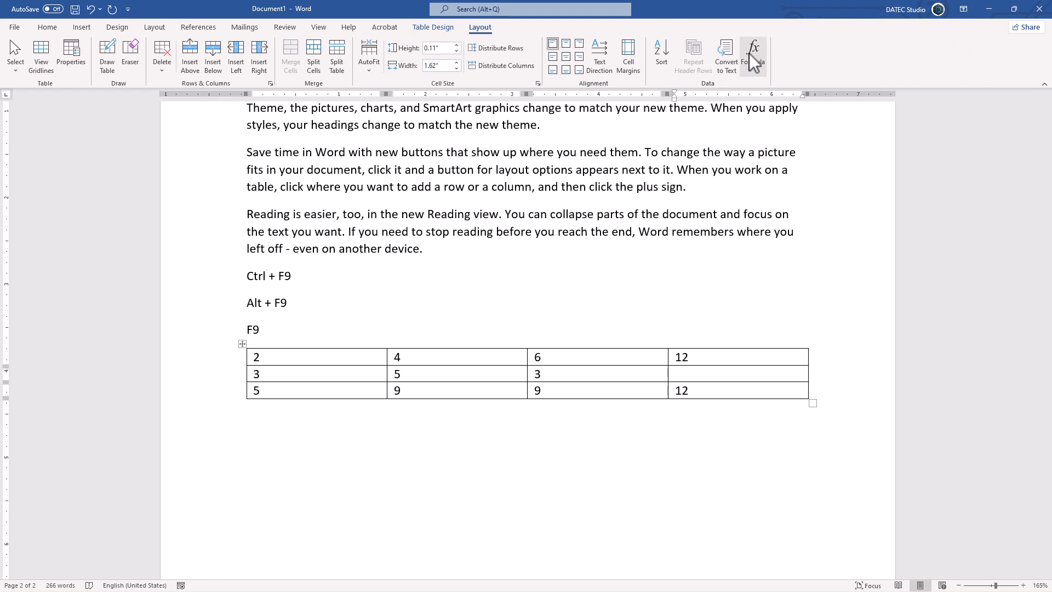
click(487, 11)
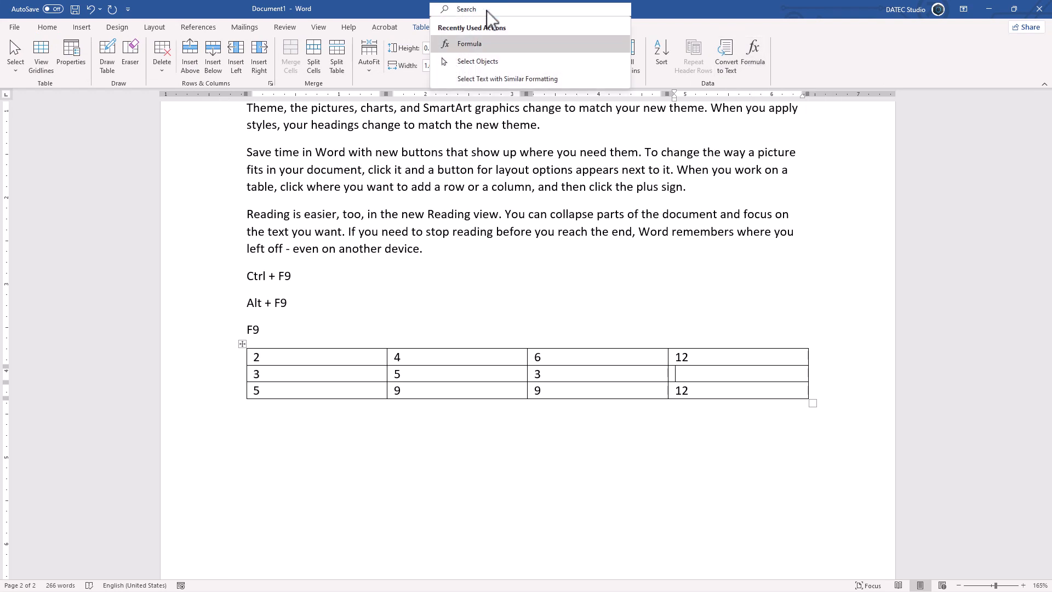
text(for)
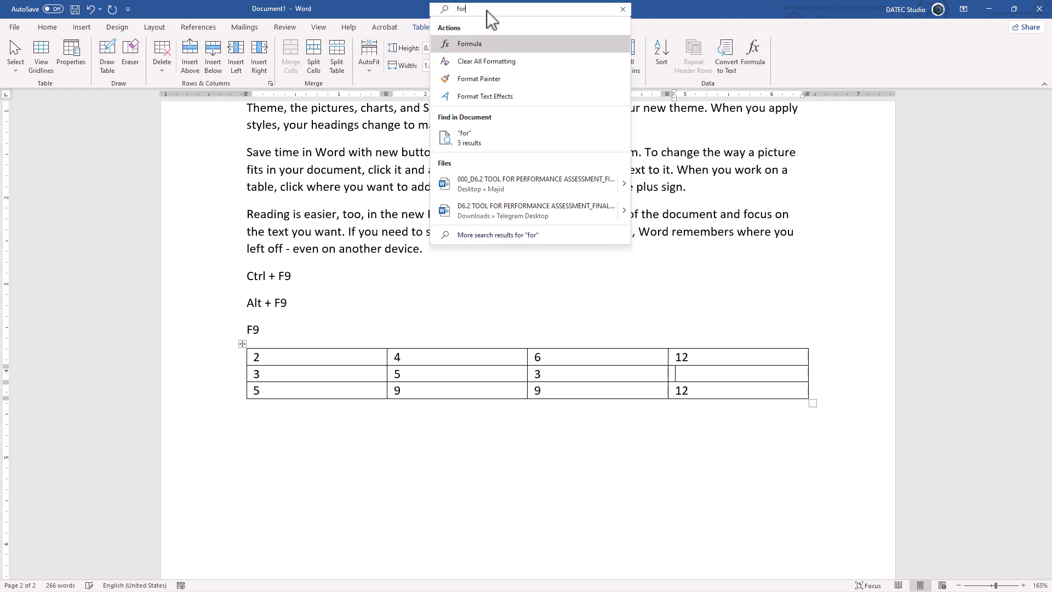
key(BackSpace)
key(BackSpace)
key(BackSpace)
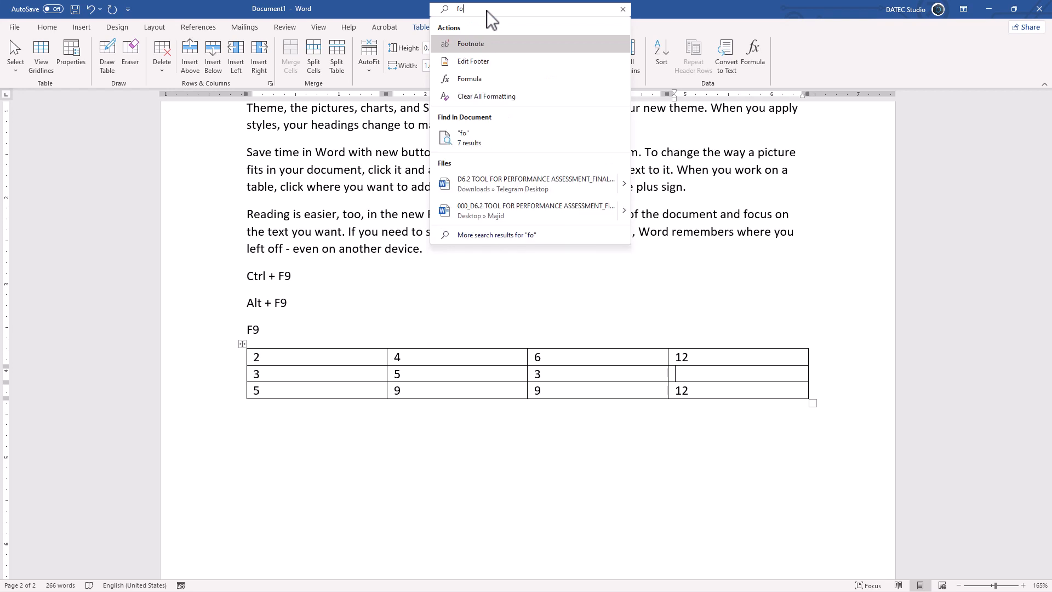
text(average)
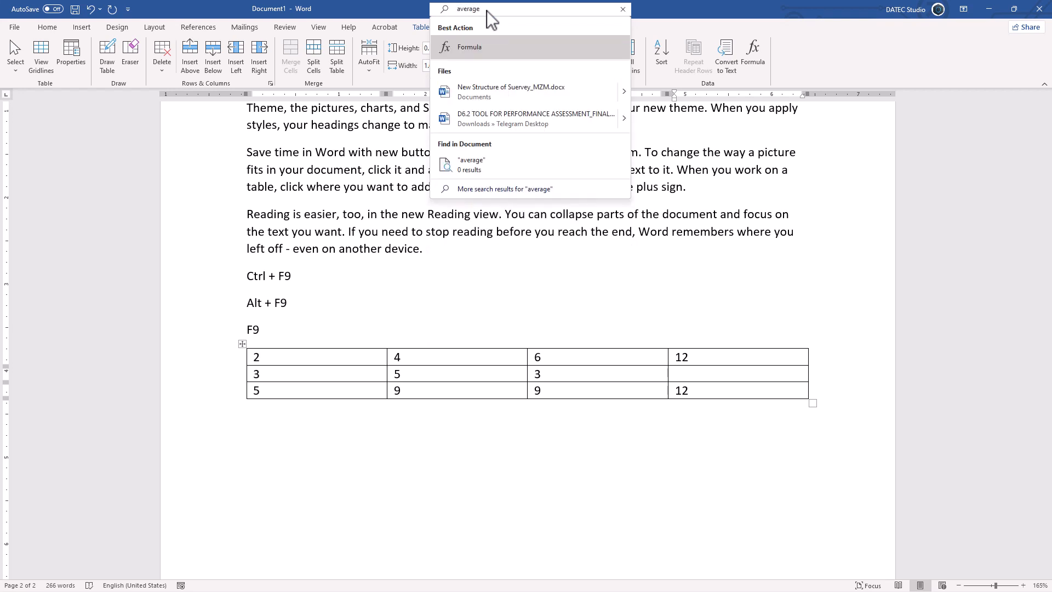
click(480, 53)
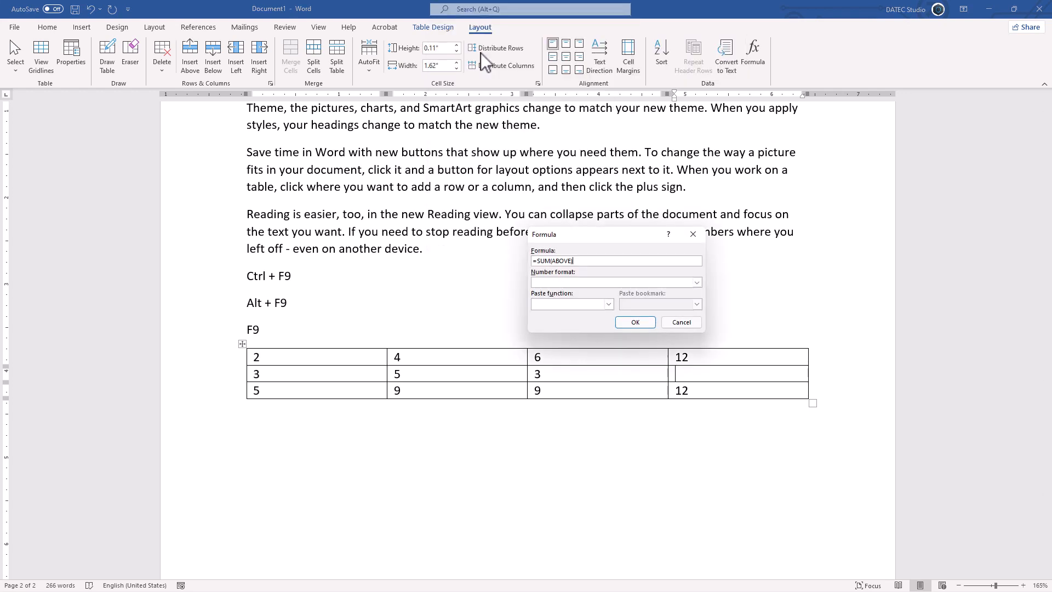
Insert the formula =AVERAGE(left) with the number format 0.00 in the second row's last cell
drag(580, 263, 539, 262)
key(BackSpace)
click(591, 304)
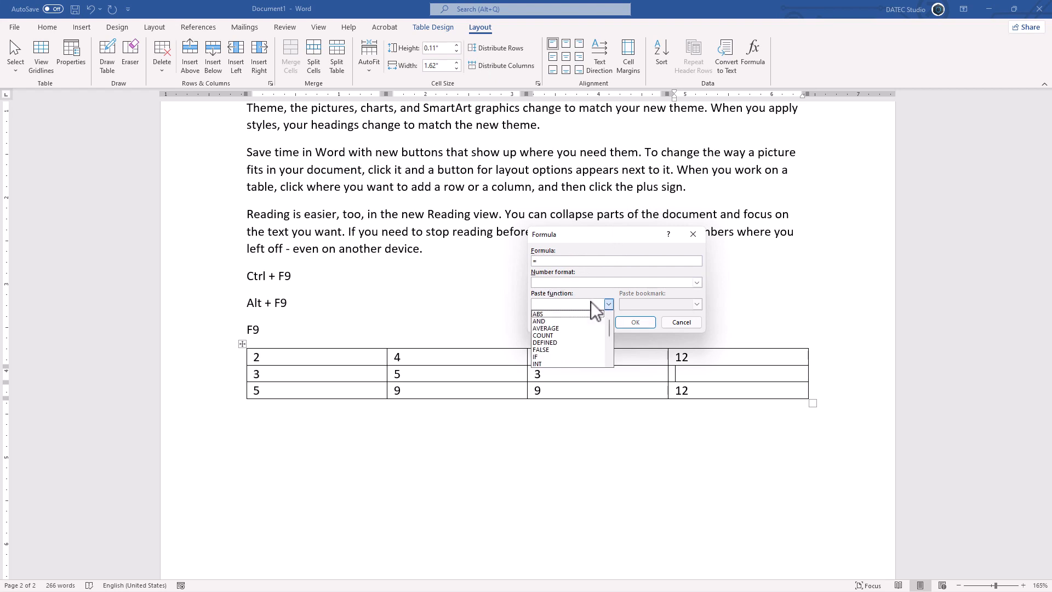
click(560, 328)
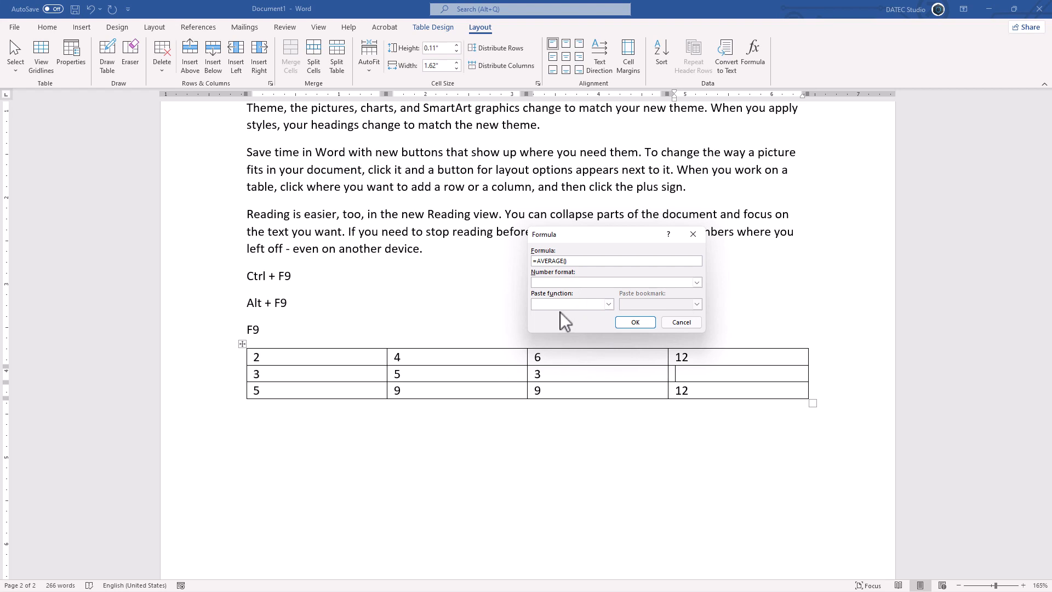
text(left)
click(697, 282)
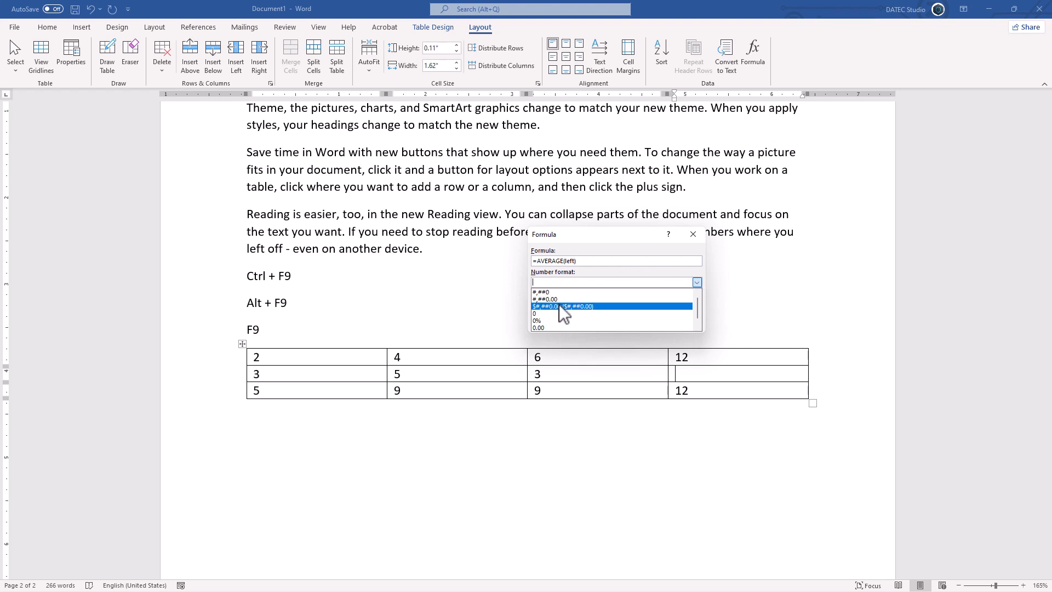
scroll(556, 307, down, 1)
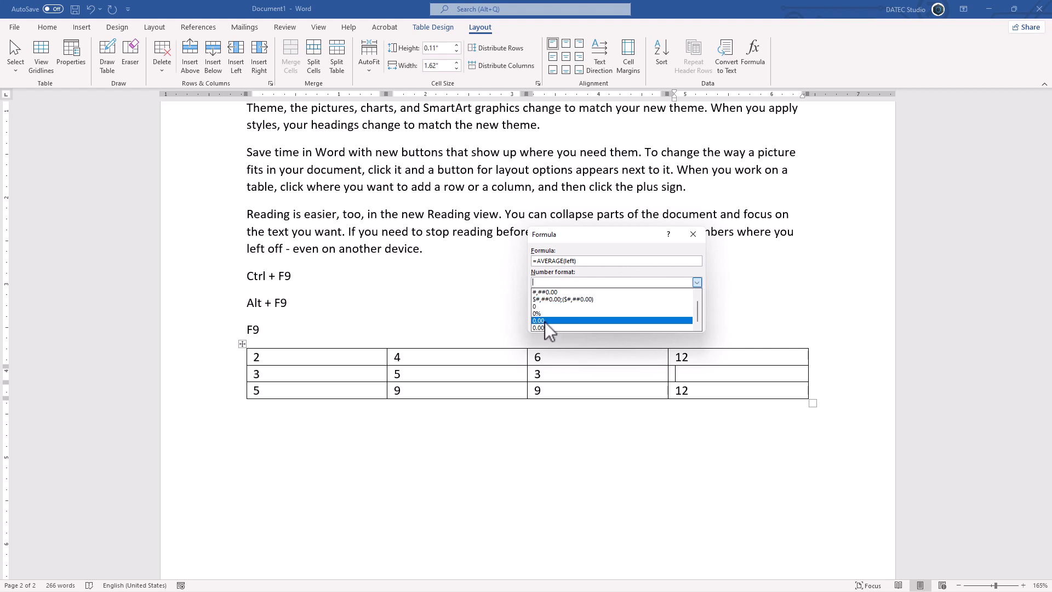
click(541, 320)
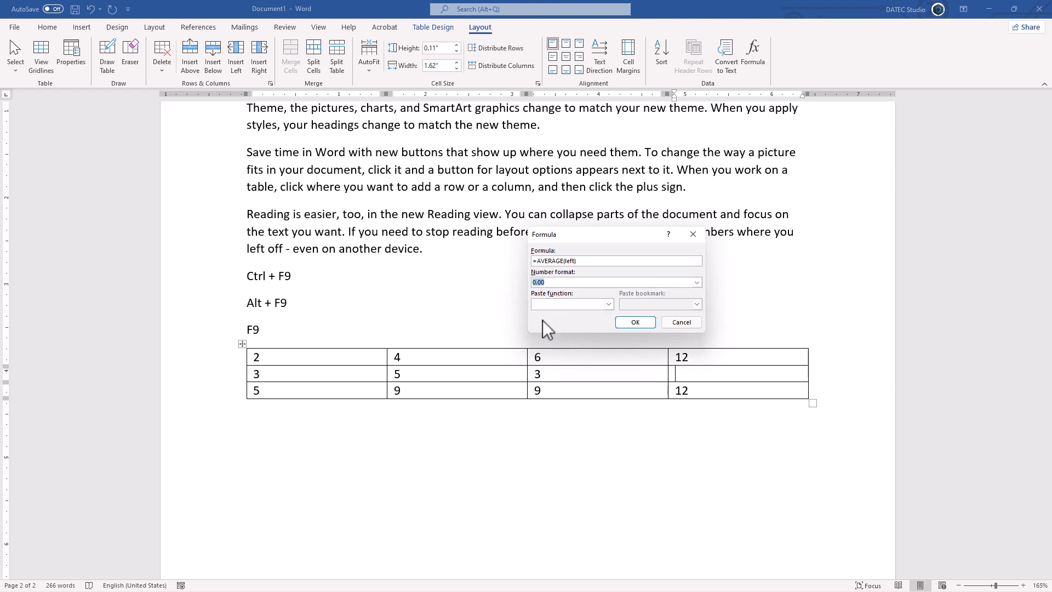
click(631, 323)
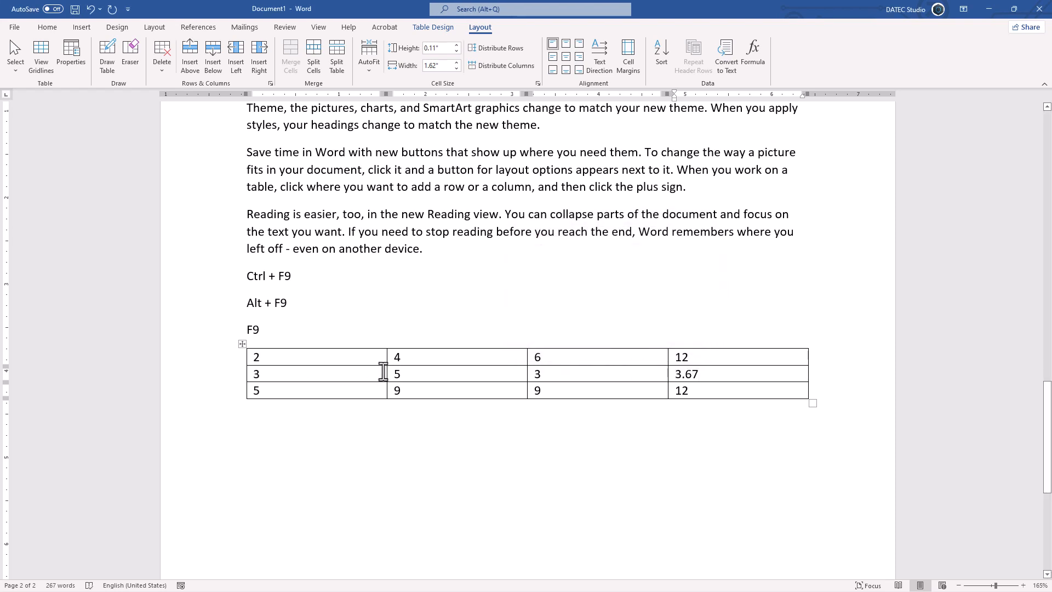
Set the second row's first three values to 50, 50 and 70, and update the row's average field
double_click(258, 374)
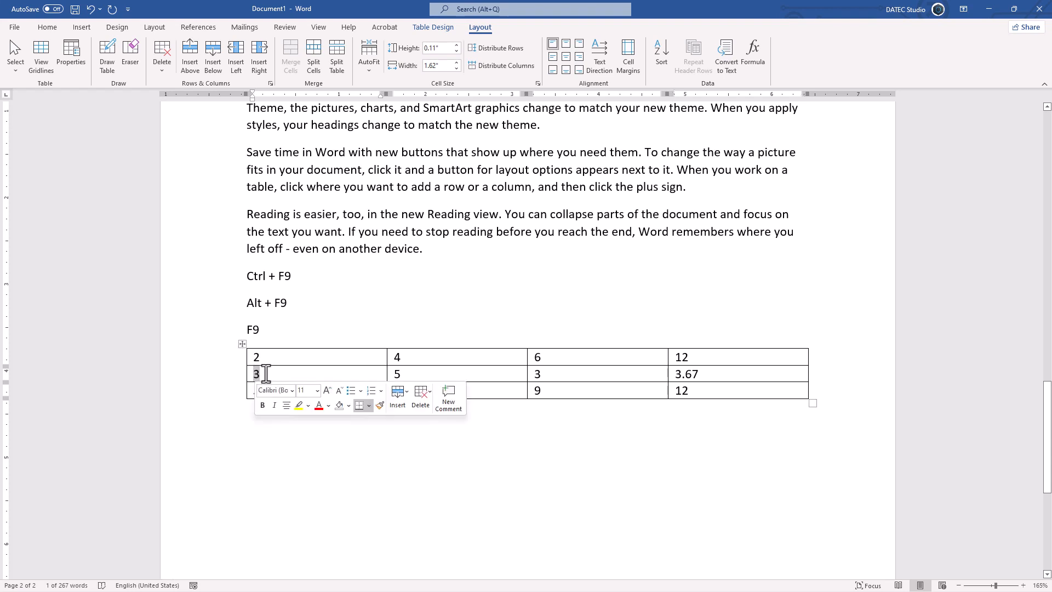
text(50)
click(404, 373)
text(0)
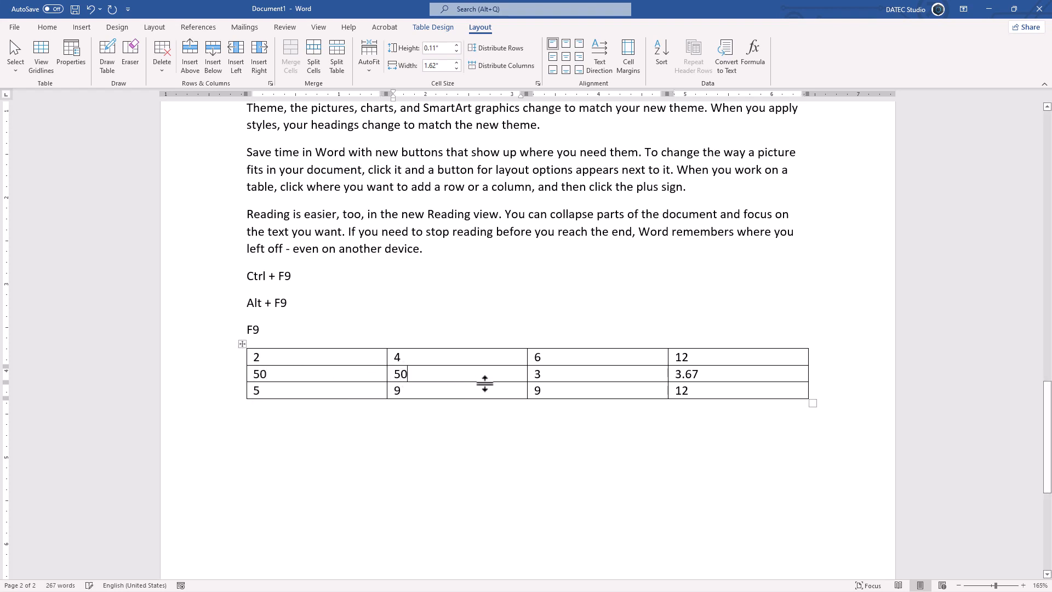
click(542, 375)
double_click(541, 375)
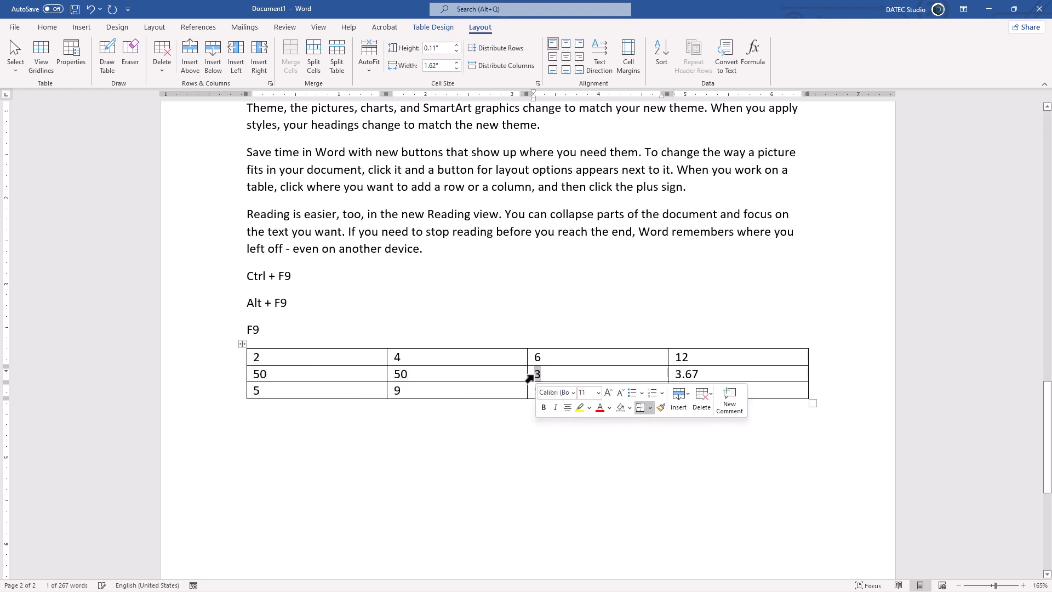
text(70)
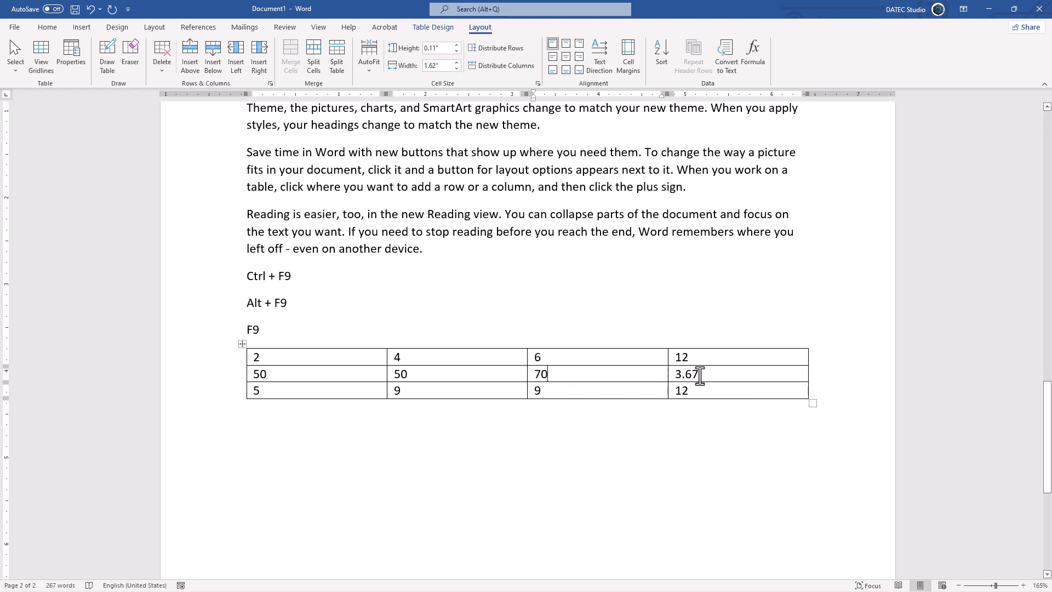
double_click(687, 375)
text(56.67)
Examine the average field's formula settings and its advanced field code, leaving both dialogs without changes
right_click(684, 377)
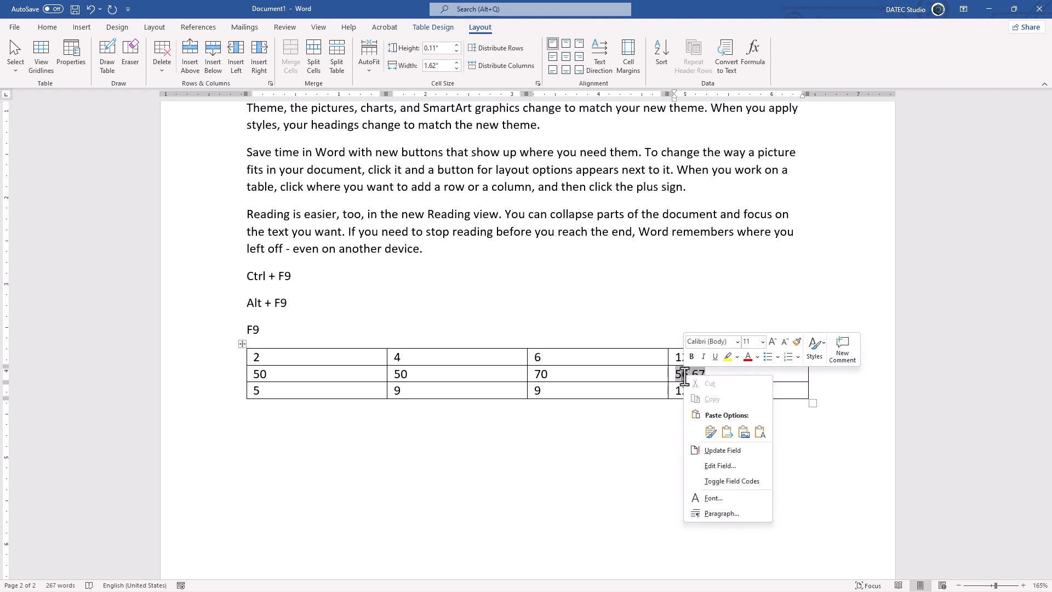
click(702, 466)
click(565, 209)
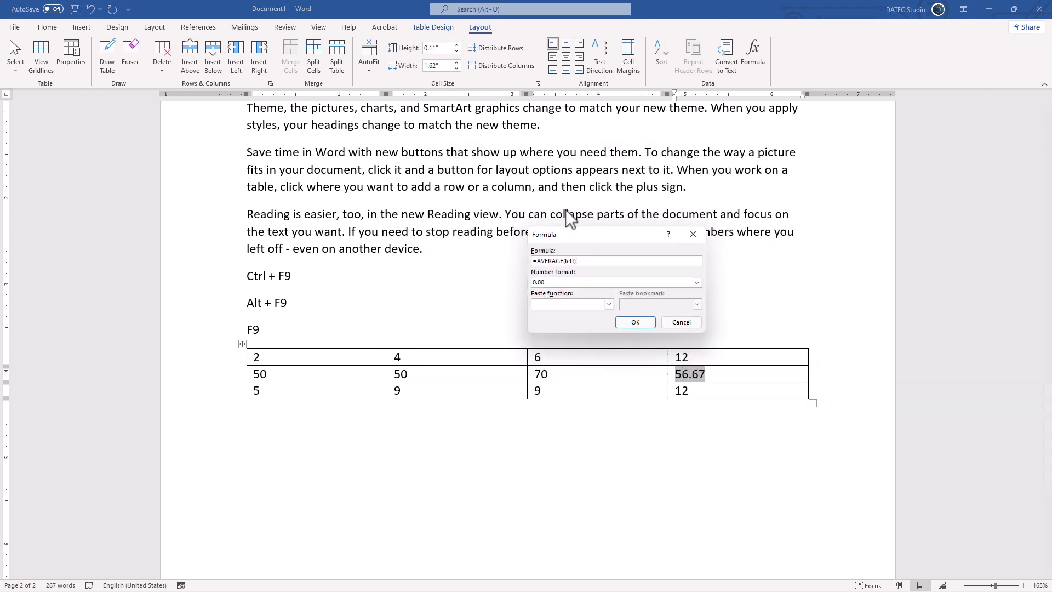
click(675, 325)
right_click(691, 378)
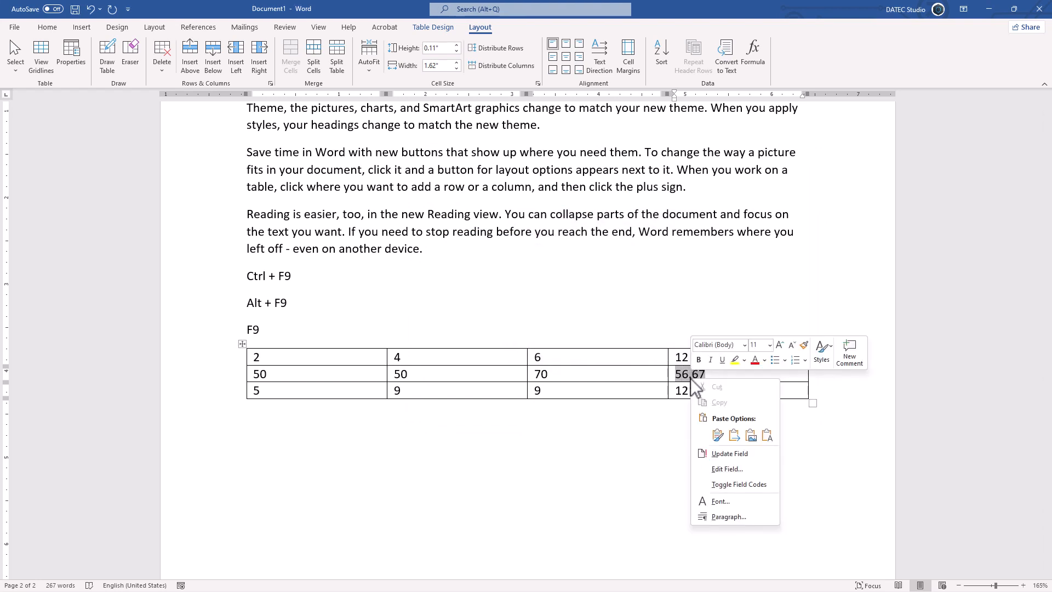
click(708, 468)
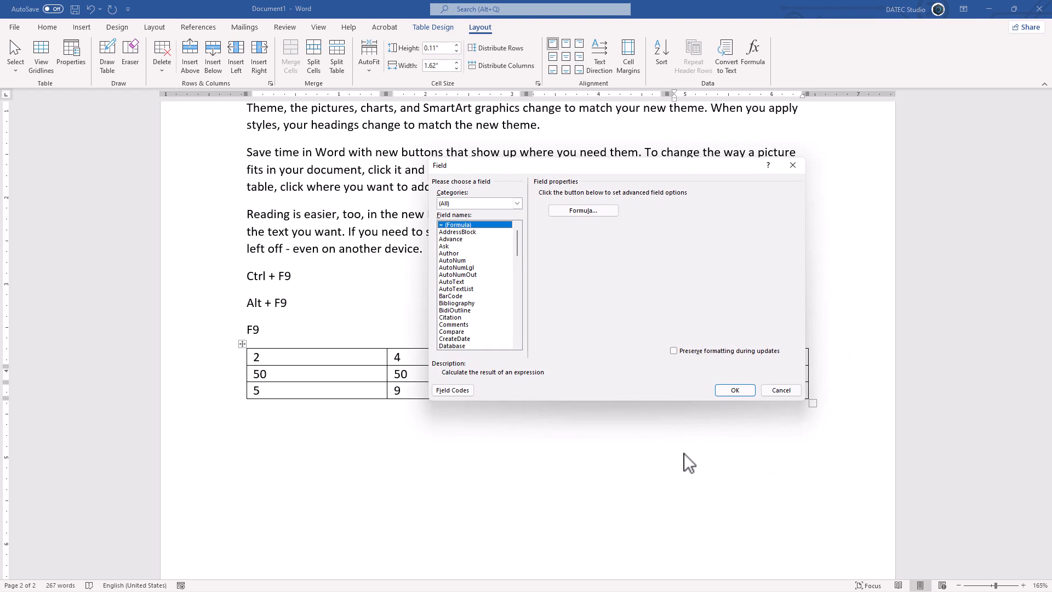
click(458, 394)
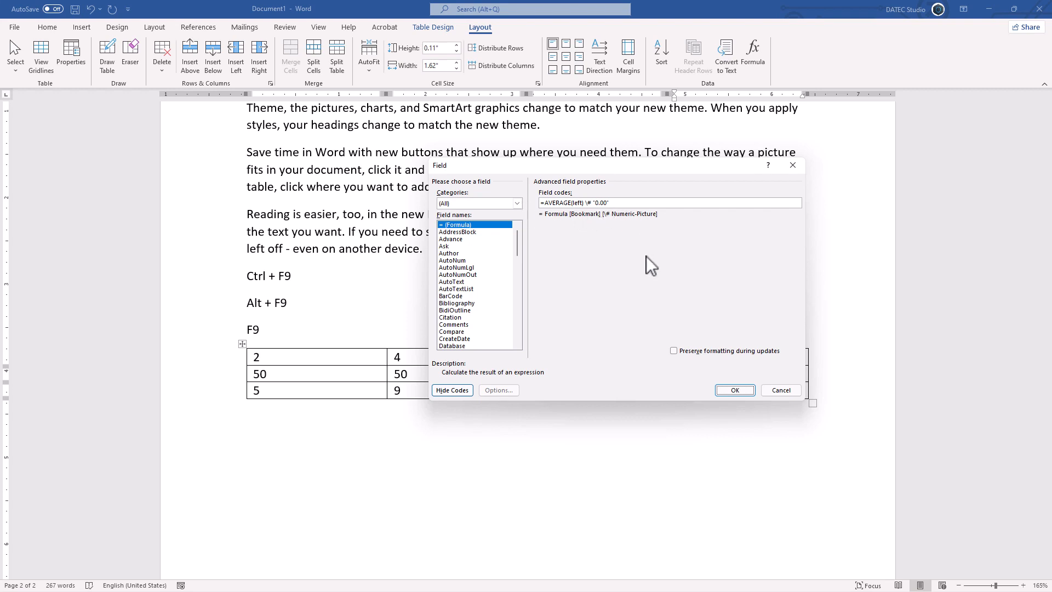
click(771, 389)
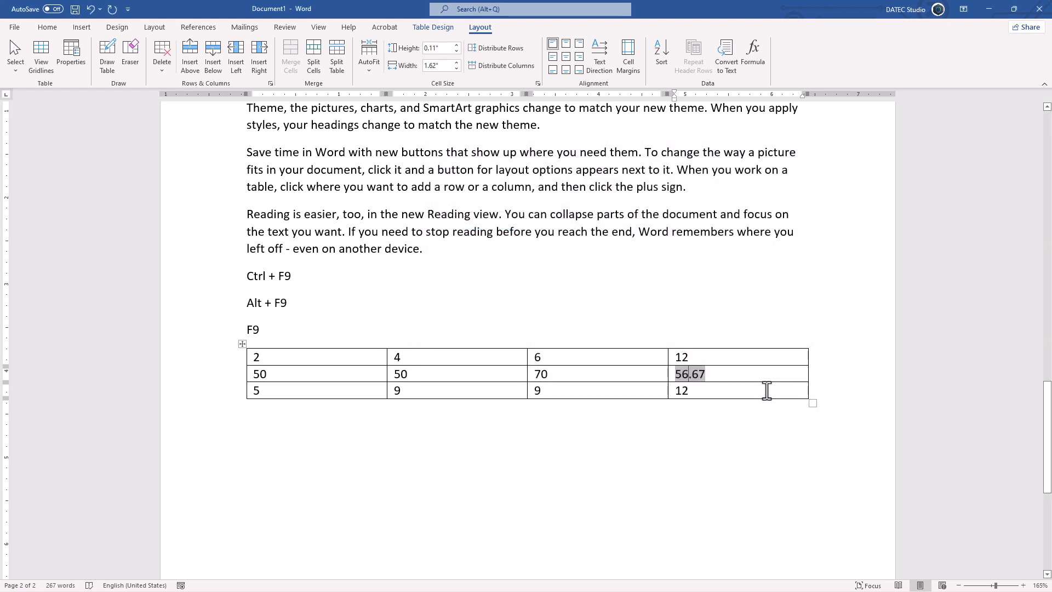
Display the table's field codes and widen the last column to about 2.06" so the AVERAGE code fits on one line
key(alt+F9)
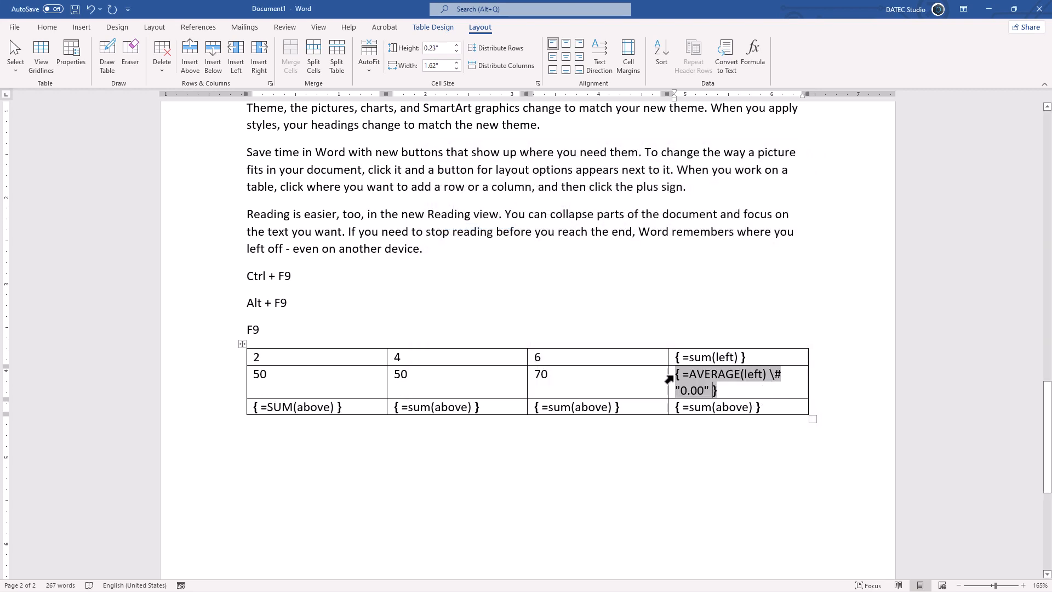
drag(667, 376, 631, 376)
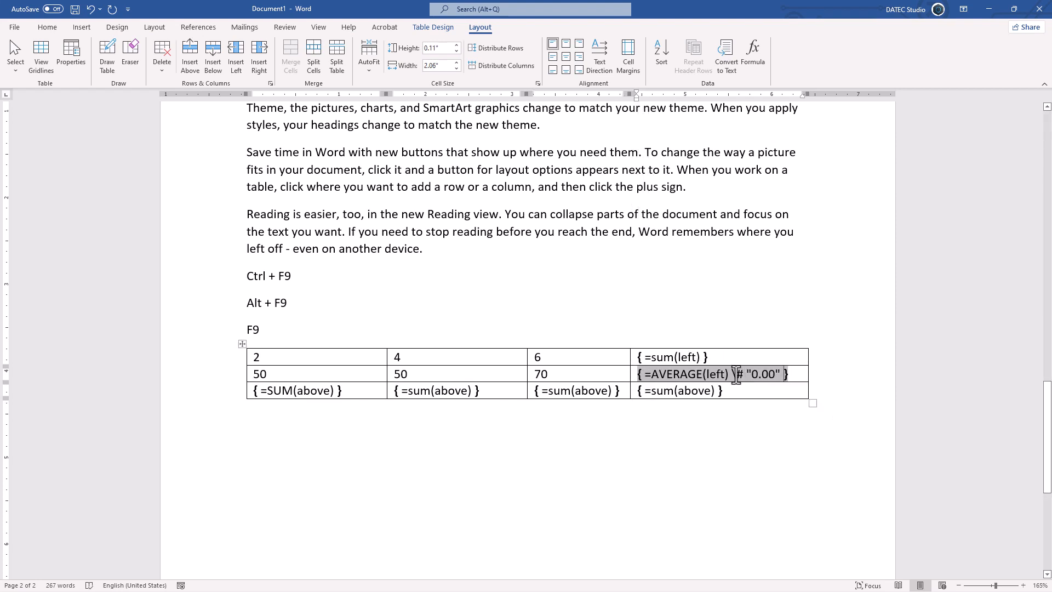